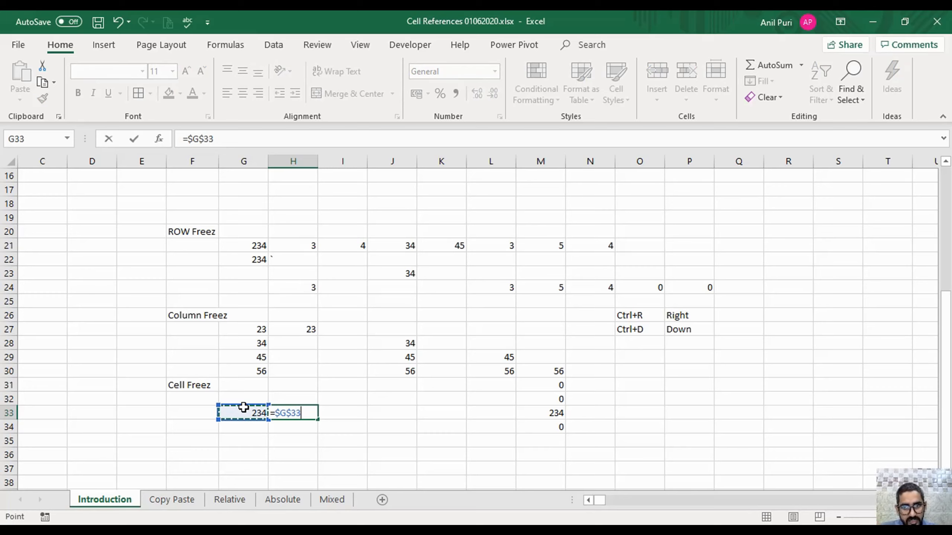
Confirm =$G$33 in H33 and copy the formula into the sheet's very last cell, XFD1048576.
key("Return")
key("Up")
key("ctrl+c")
key("Down")
key("Down")
key("Right")
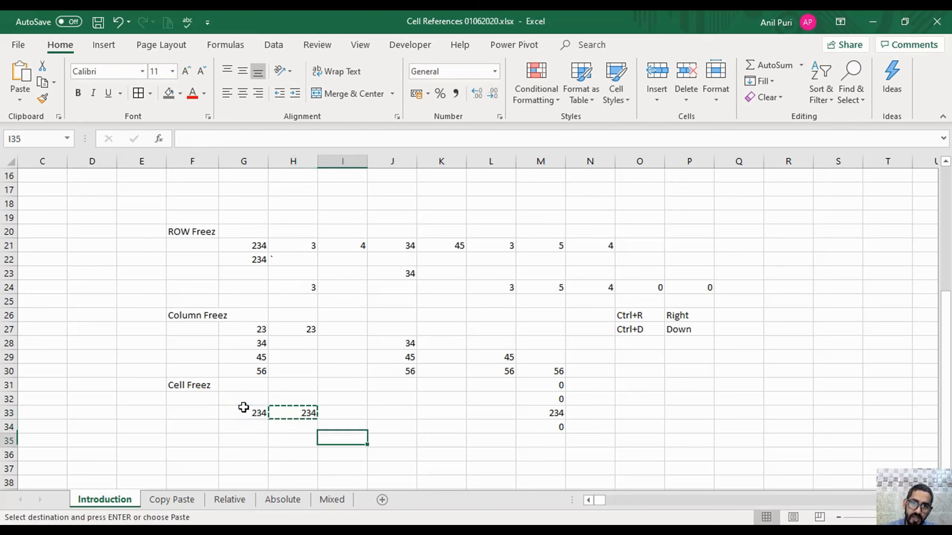
key("Down")
key("Right")
key("Right")
key("Right")
key("ctrl+Right")
key("ctrl+Down")
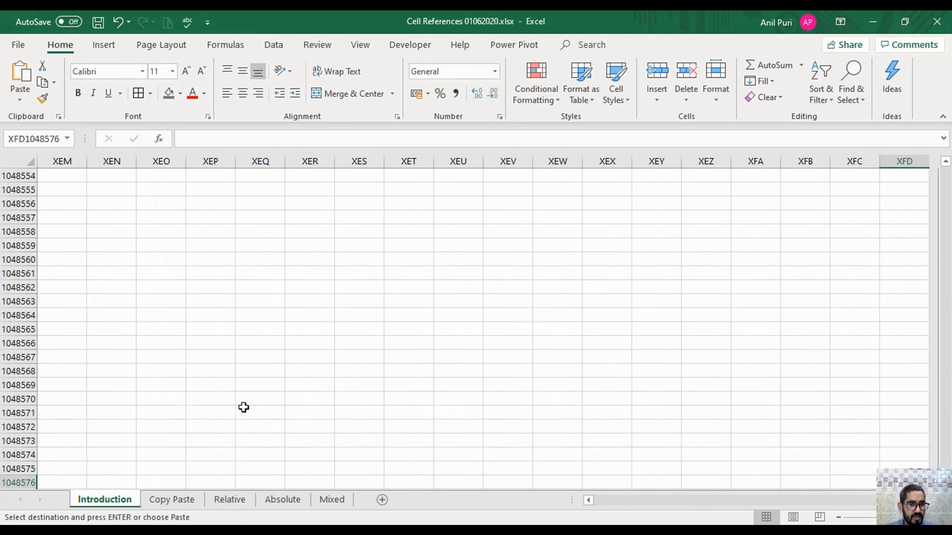
key("Return")
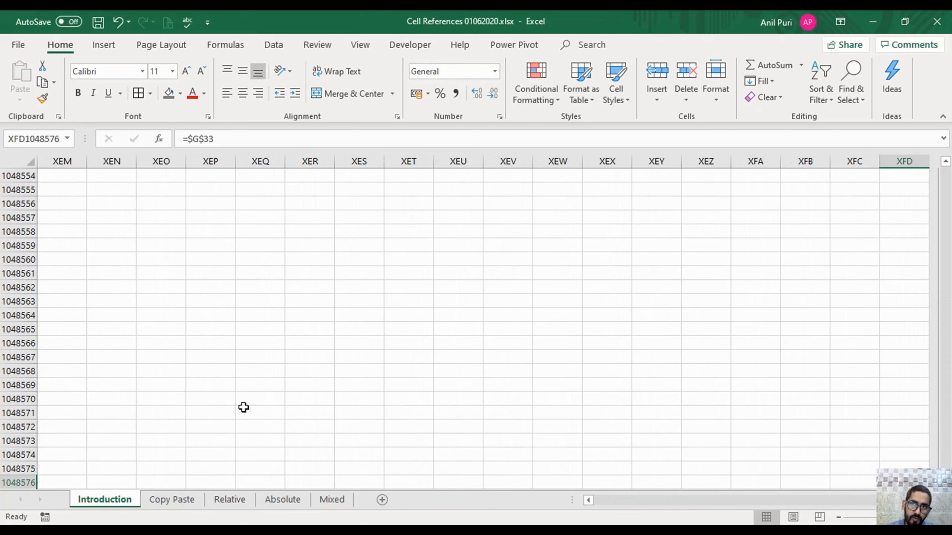
Return to the Cell Freez block and copy the fully frozen formula from H33 into J35.
key("ctrl+Left")
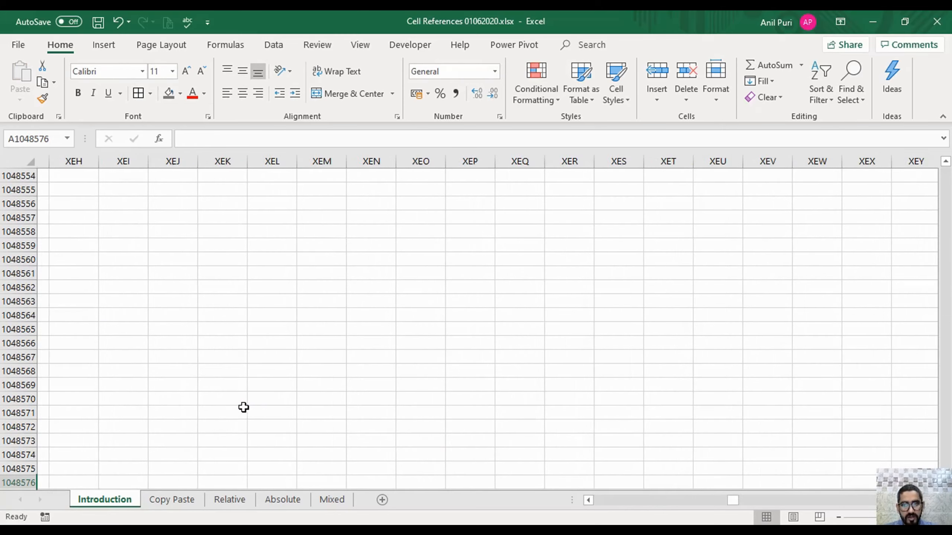
key("ctrl+Home")
key("Right")
key("Right")
key("Right")
key("Right")
key("Down")
key("Down")
key("Down")
key("Down")
key("Down")
key("Down")
key("Down")
key("Down")
key("Down")
key("Down")
key("Down")
key("Down")
key("Down")
key("Down")
key("Down")
key("Down")
key("Down")
key("Down")
key("Down")
key("Down")
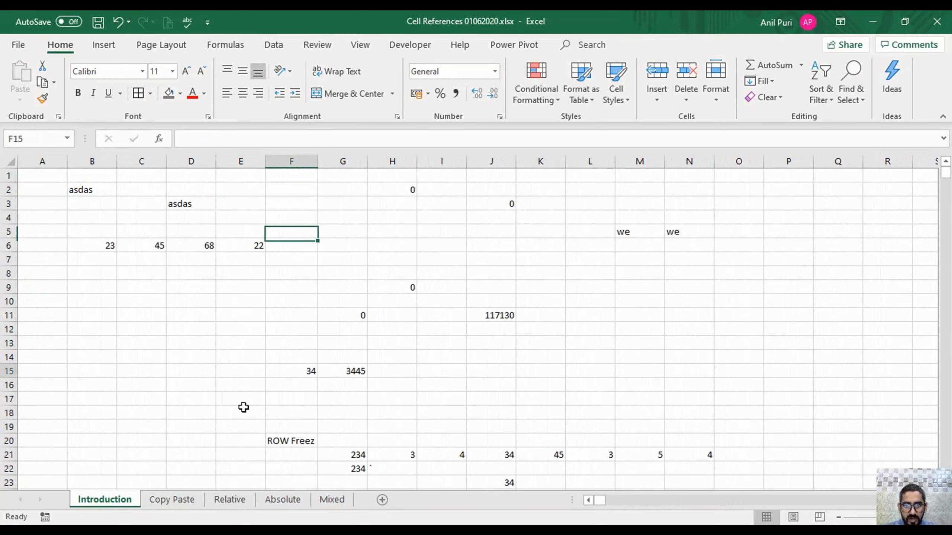
key("Down")
key("Down")
key("Down")
key("Down")
key("Down")
key("Down")
key("Down")
key("Down")
key("Down")
key("Down")
key("Down")
key("Down")
key("Down")
key("Down")
key("Down")
key("Down")
key("Down")
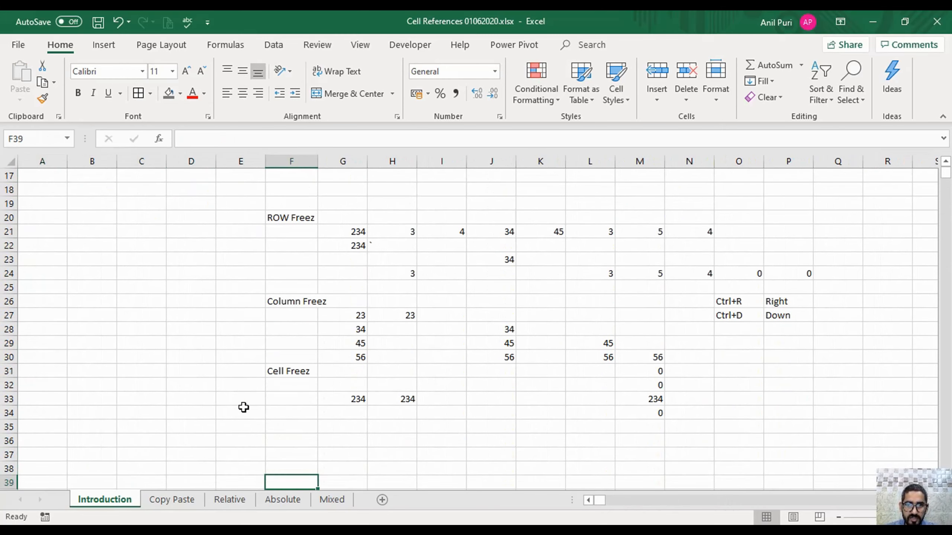
key("ctrl+Up")
key("Right")
key("Down")
key("Right")
key("Down")
key("ctrl+c")
key("Right")
key("Right")
key("Down")
key("Down")
key("Return")
Examine the cell-frozen formula in H33 and the column-frozen formula in H27.
key("Left")
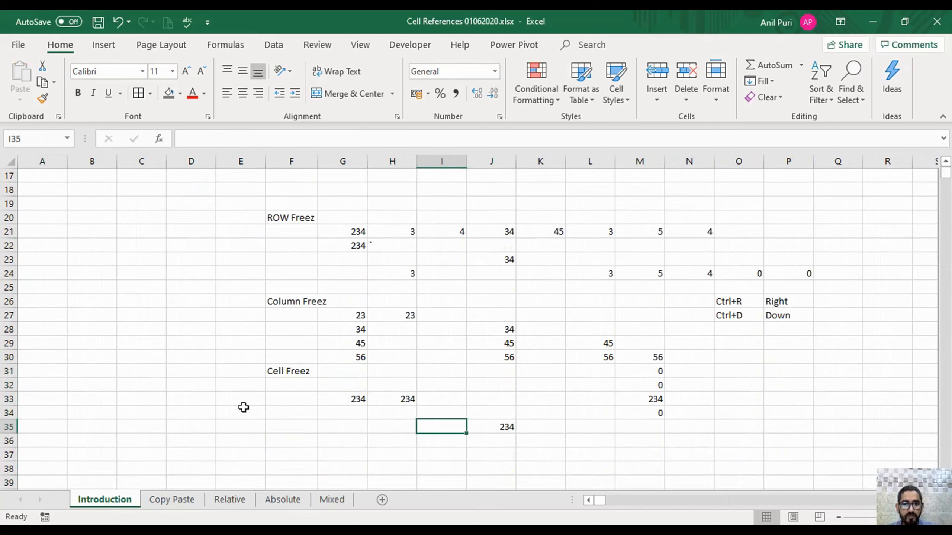
key("Left")
key("Up")
key("Up")
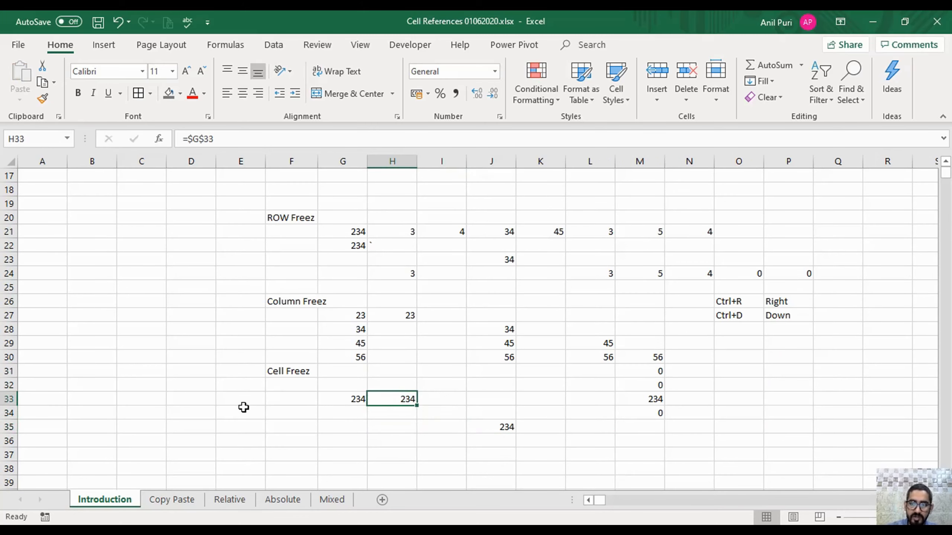
key("F2")
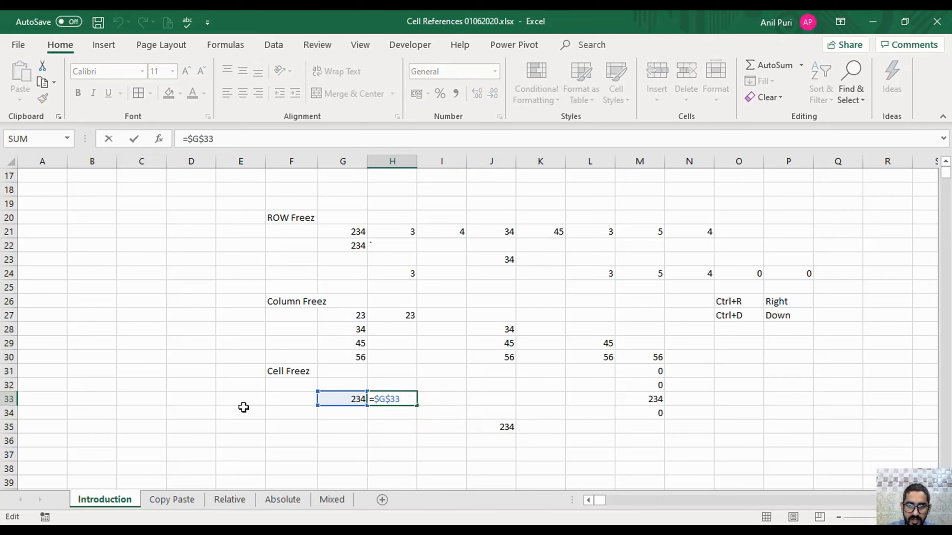
key("Escape")
key("Up")
key("Up")
key("Up")
key("Left")
key("Up")
key("Up")
key("Right")
key("Up")
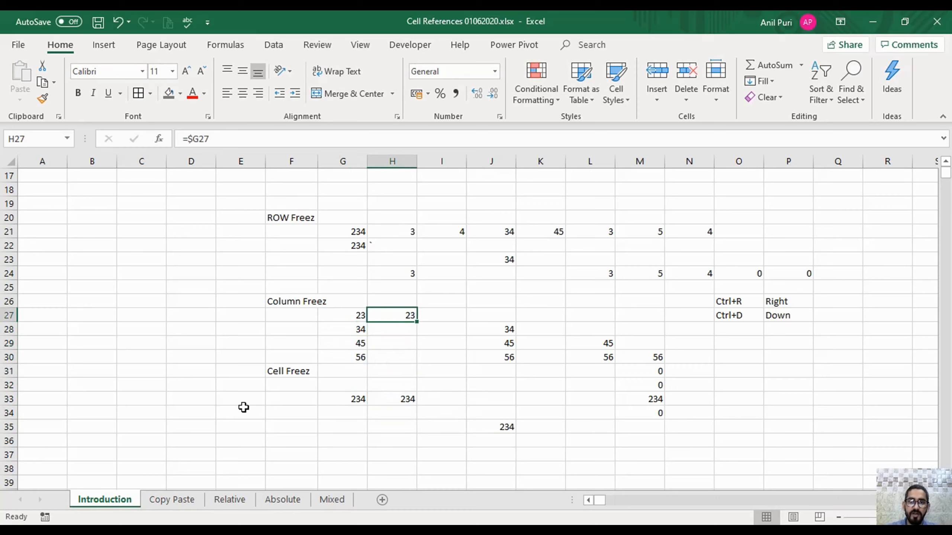
Show the on-screen keyboard, switch the worksheet to formula display and back to values, and minimize the keyboard.
key("ctrl+super+o")
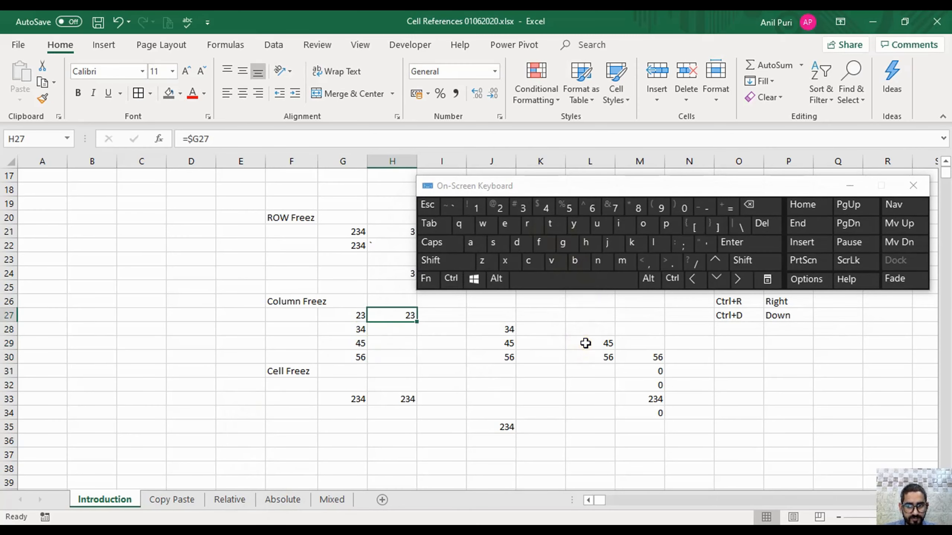
key("ctrl")
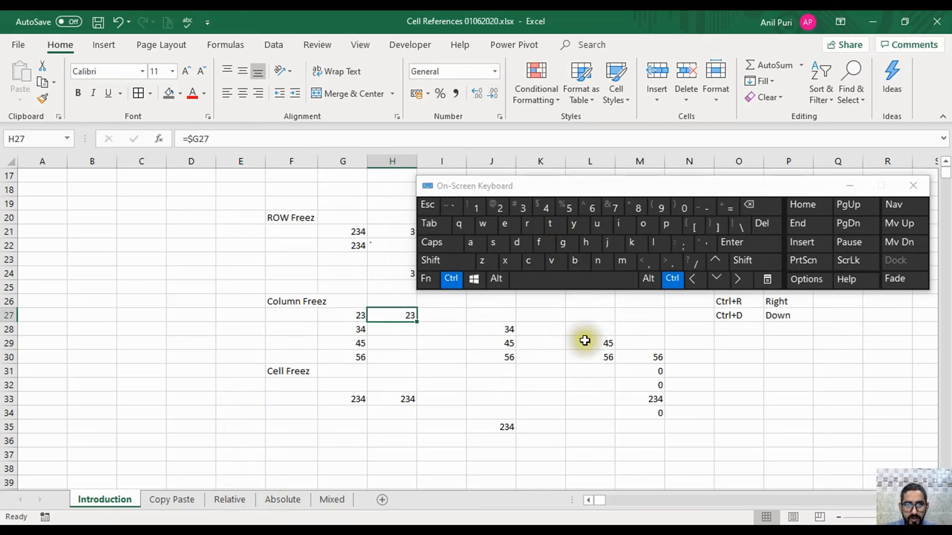
left_click(455, 213)
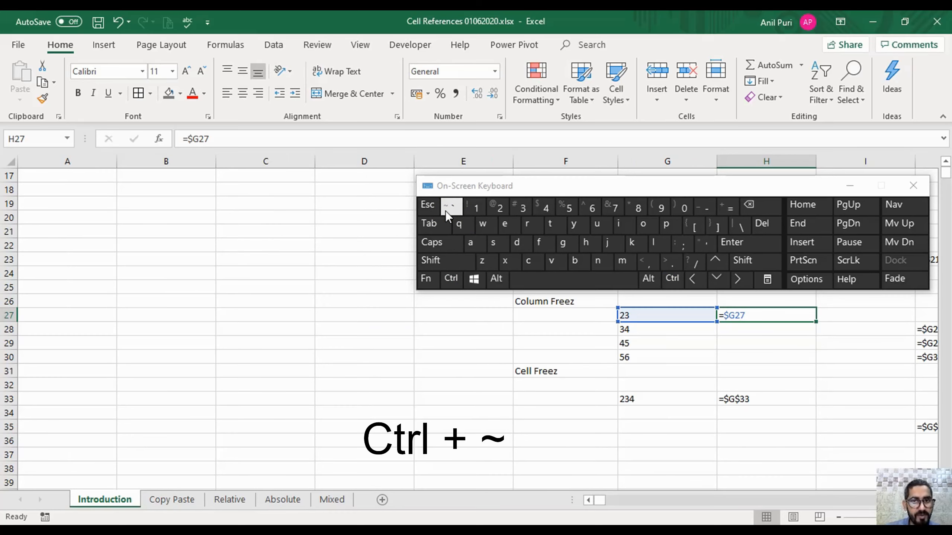
left_click(445, 211, "ctrl")
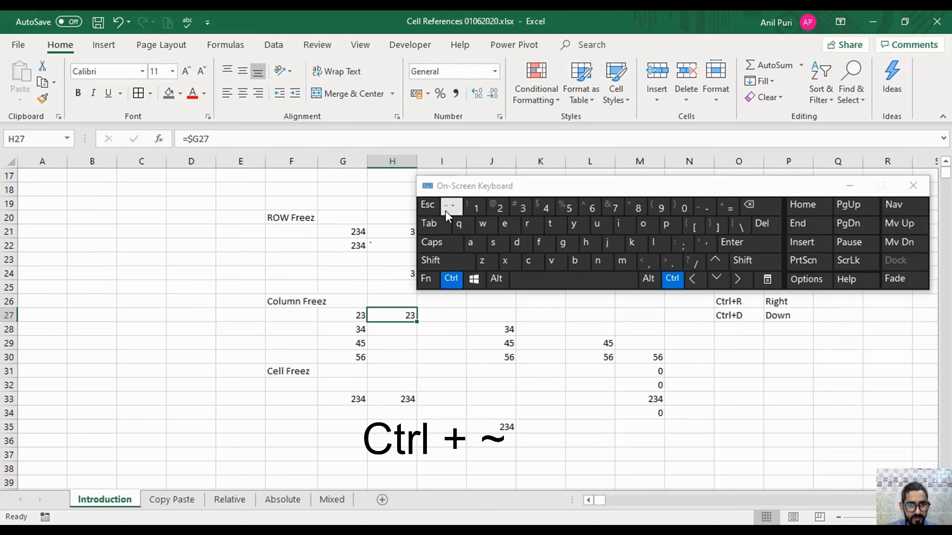
left_click(862, 187)
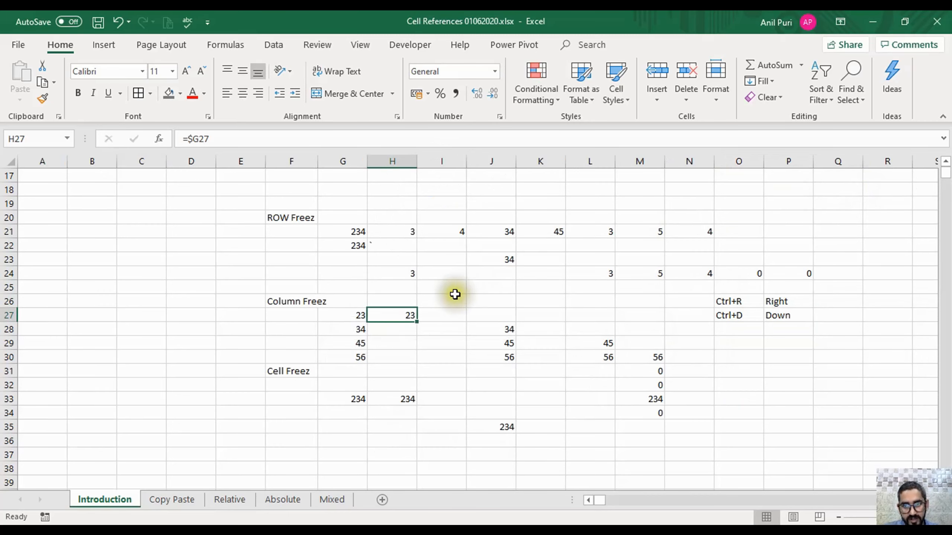
On the Copy Paste sheet, inspect the cells referenced by the total formulas in B5 and C5.
left_click(180, 501)
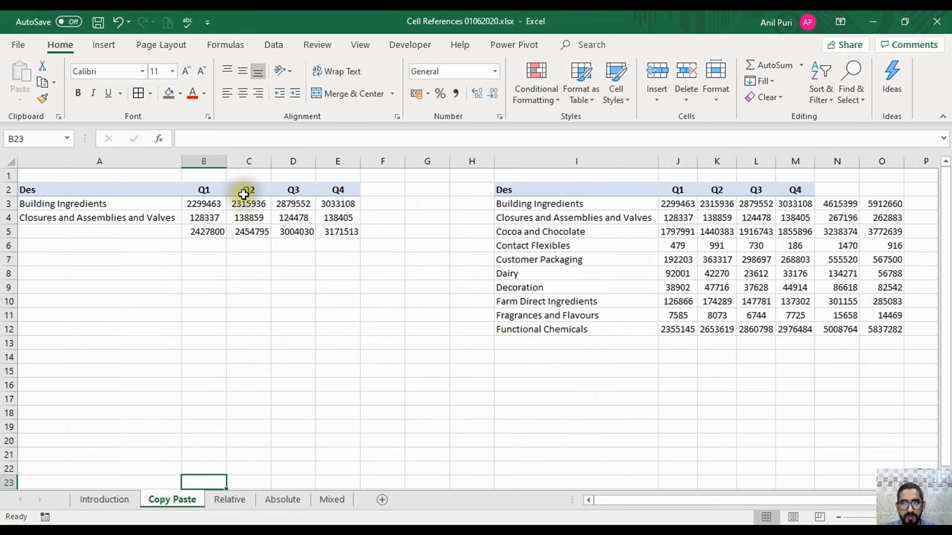
left_click(208, 234)
double_click(209, 236)
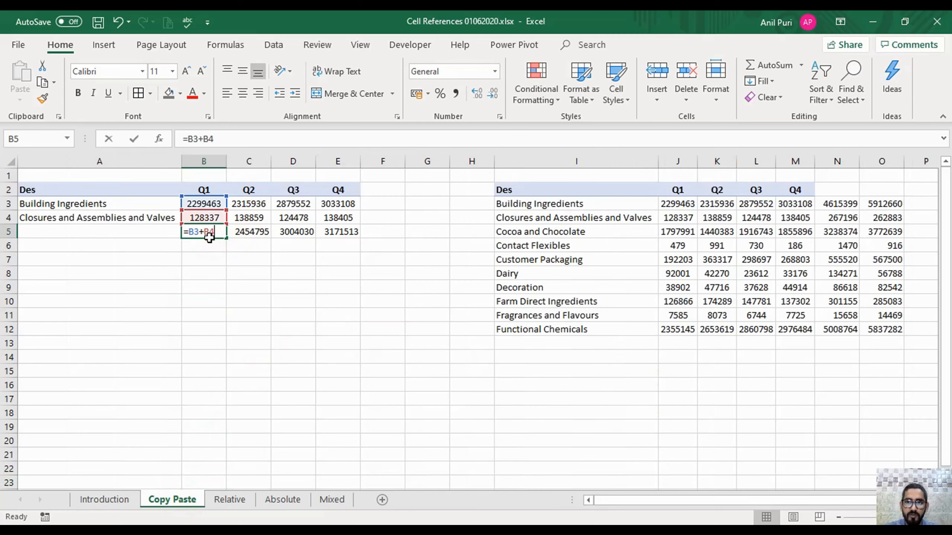
key("Escape")
key("Right")
key("F2")
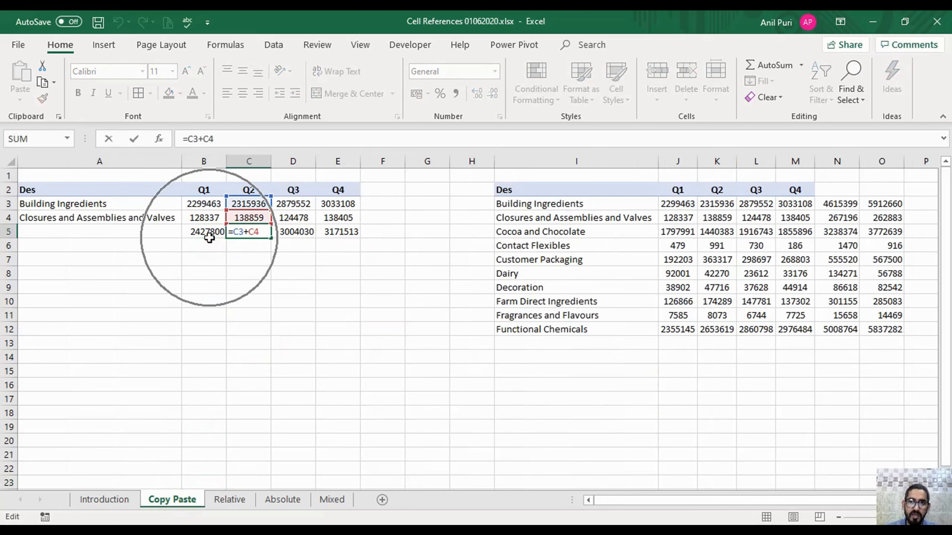
key("Escape")
Clear the Q2 to Q4 totals in C5:E5 and refill them by copying the formula from B5.
key("shift+Right")
key("shift+Right")
key("Delete")
key("Left")
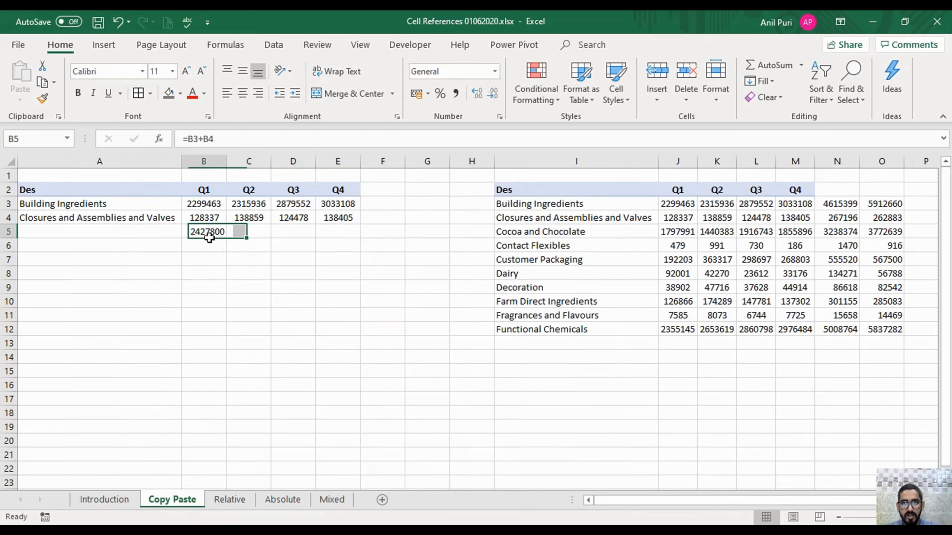
key("ctrl+c")
key("shift+Right")
key("shift+Right")
key("shift+Right")
key("ctrl+v")
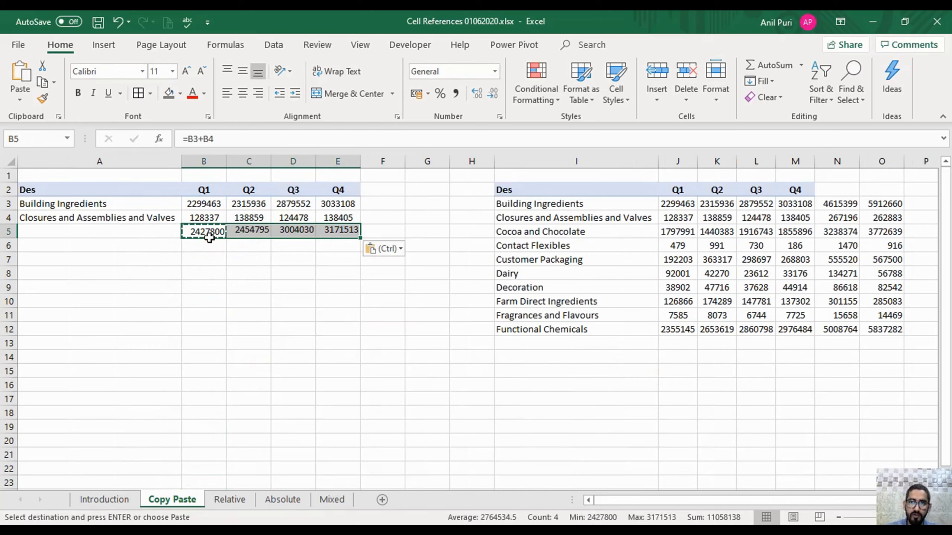
Compare the formulas across B5:E5 with the values above them in rows 3 and 4.
key("Down")
key("Up")
key("Up")
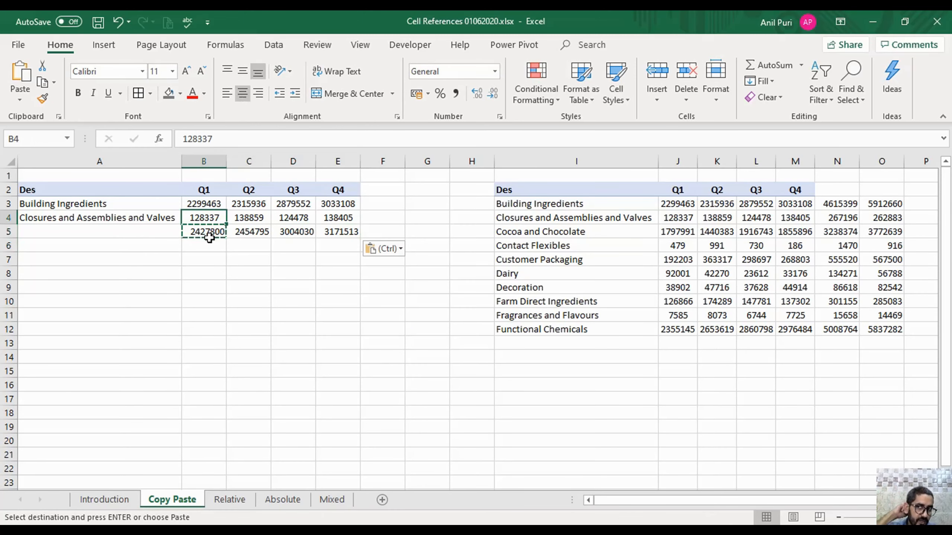
key("Up")
key("Down")
key("Down")
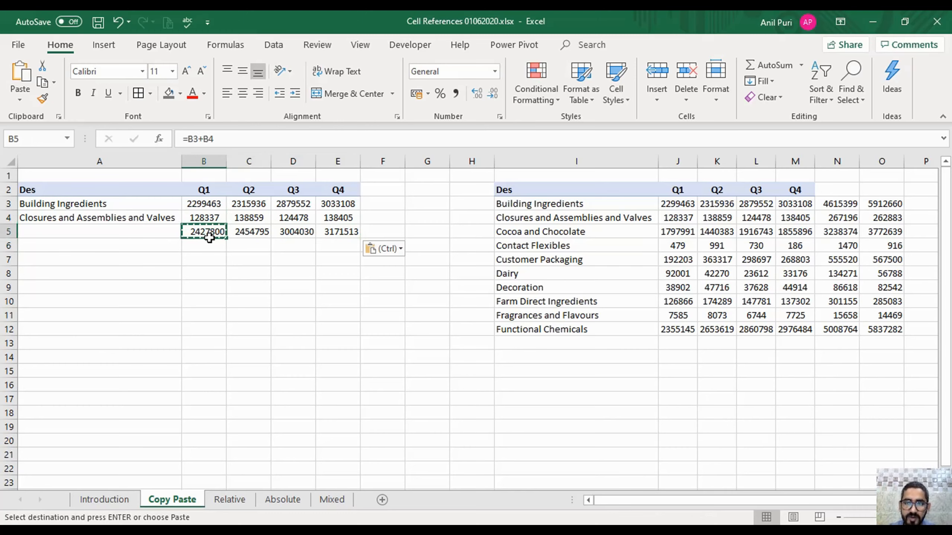
key("Right")
key("Up")
key("Up")
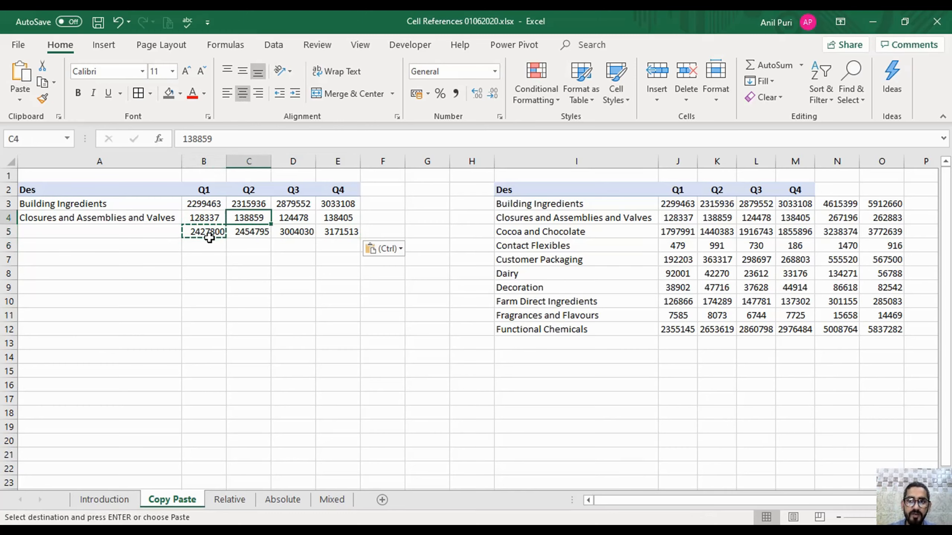
key("Down")
key("Down")
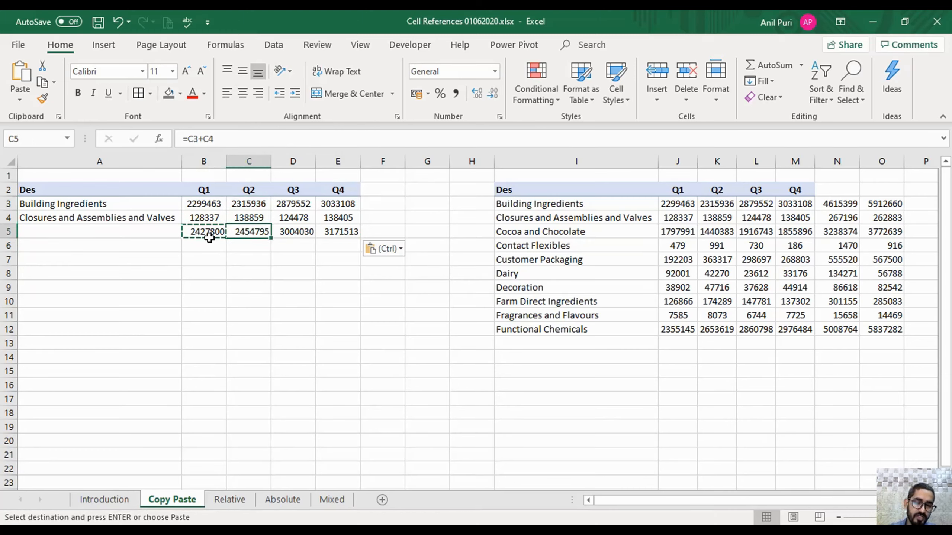
key("Right")
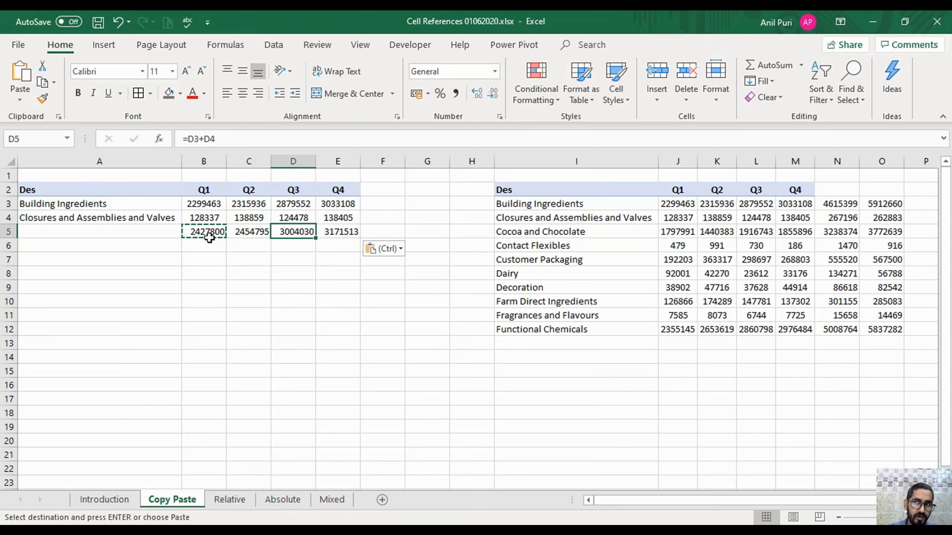
key("Right")
key("Escape")
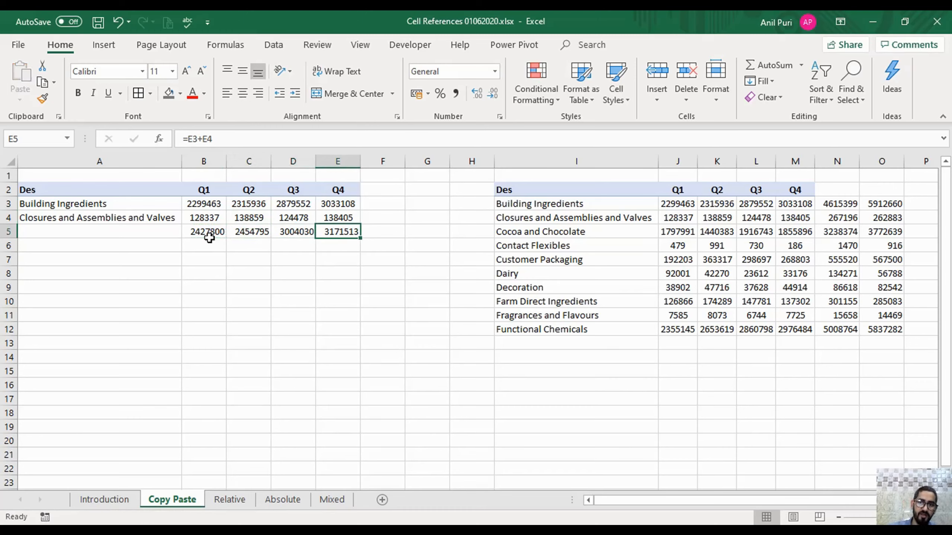
key("Left")
key("Left")
key("Left")
key("ctrl+c")
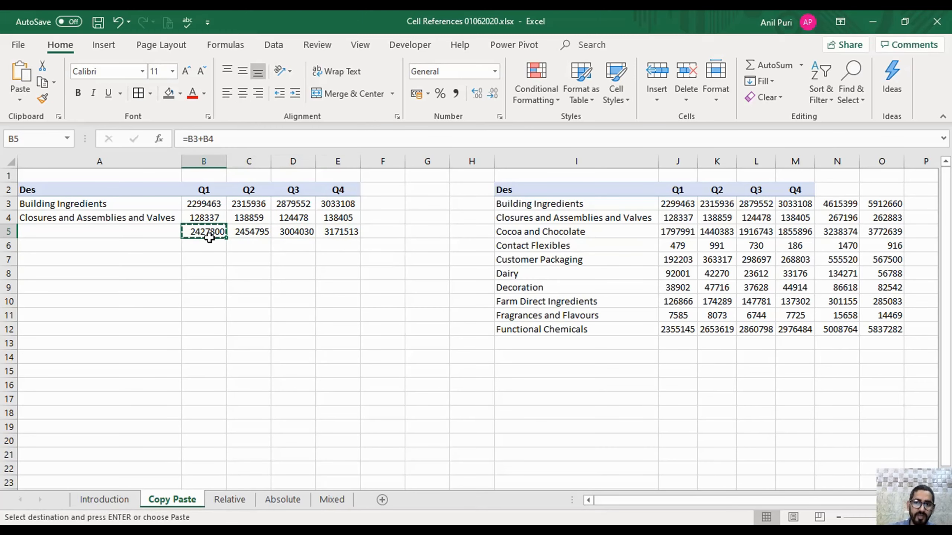
key("Right")
key("Right")
key("Right")
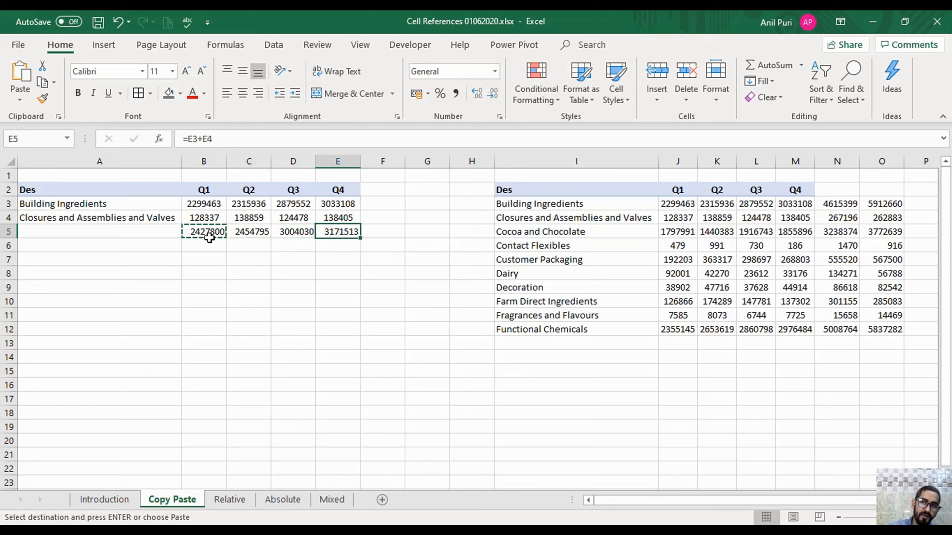
key("Left")
key("Left")
key("Left")
key("Escape")
Copy the Q1 total formula from B5 into C8, three rows down and one column across.
key("ctrl+c")
key("Down")
key("Down")
key("Down")
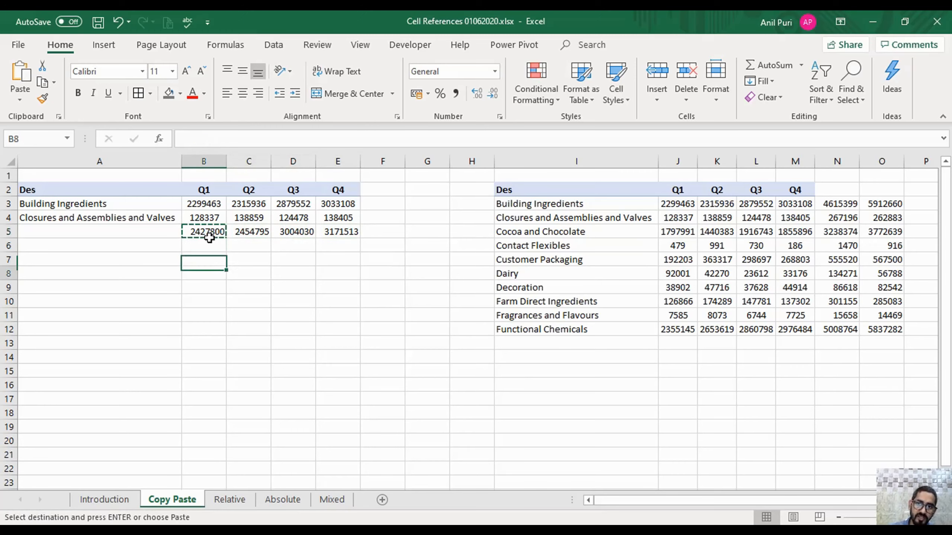
key("Right")
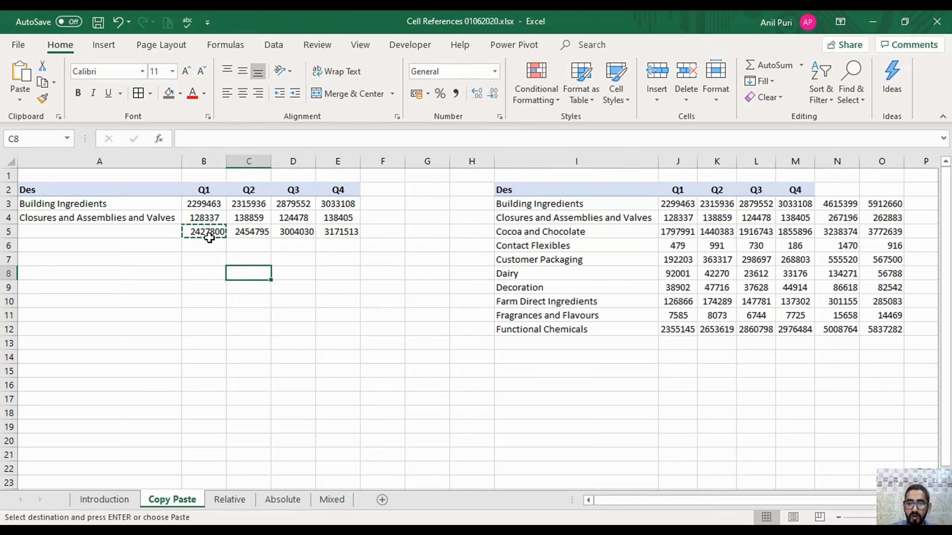
key("ctrl+v")
key("Escape")
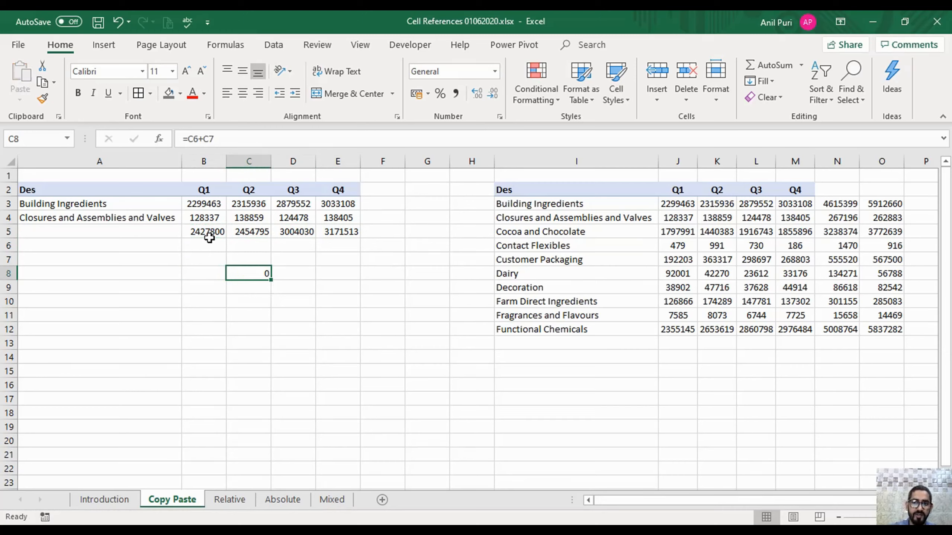
Check the cells around the pasted formula and clear C8.
key("Left")
key("Up")
key("Up")
key("Right")
key("Down")
key("Down")
key("Delete")
left_click(209, 235)
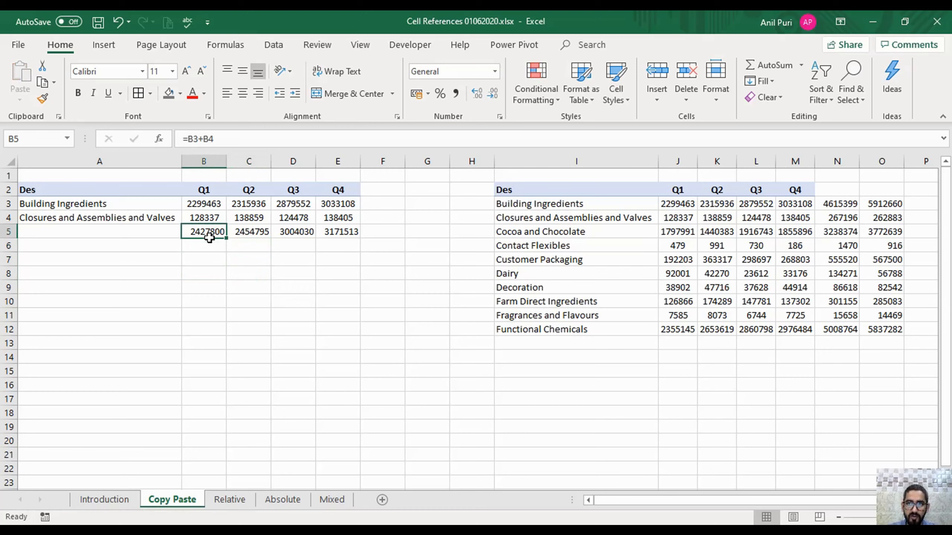
key("ctrl+c")
key("Down")
key("Down")
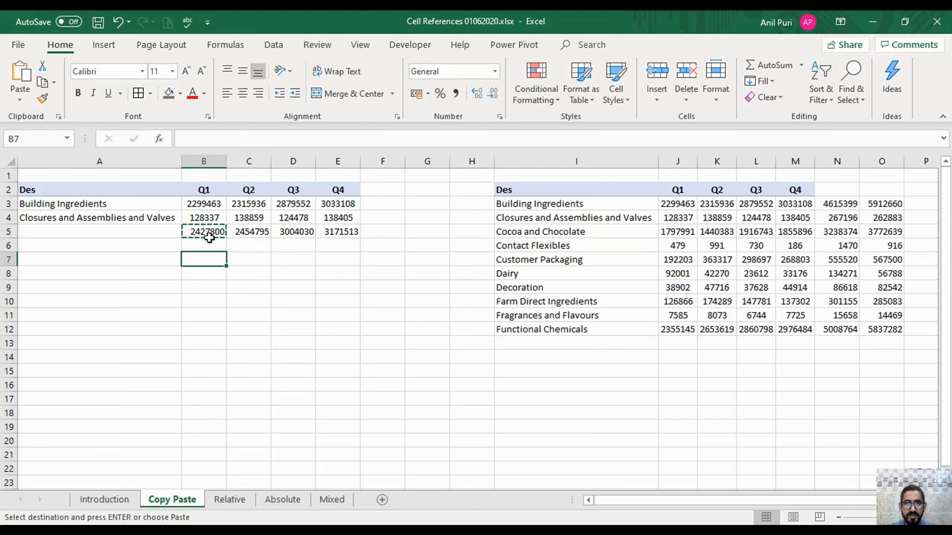
Freeze both row references in the Q1 total formula in B5 so it reads =B$3+B$4.
left_click(209, 235)
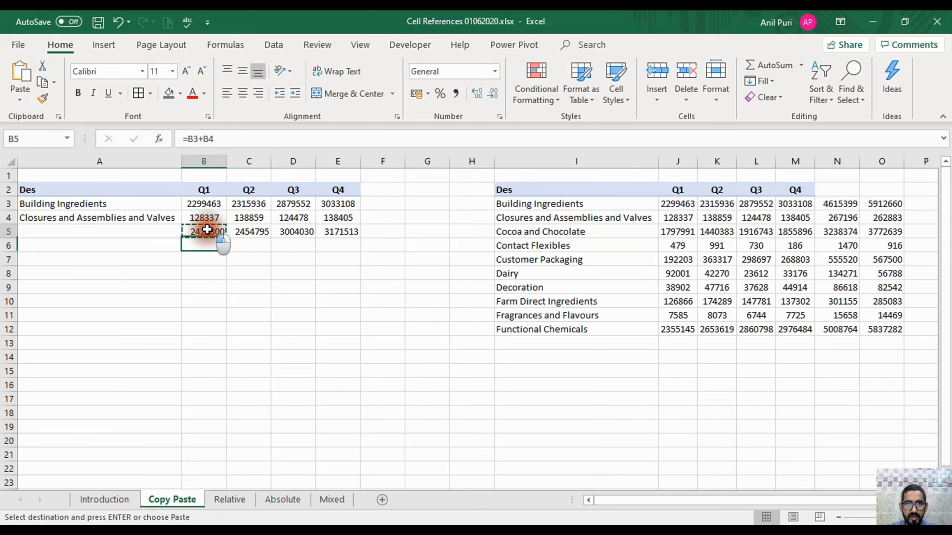
left_click(194, 135)
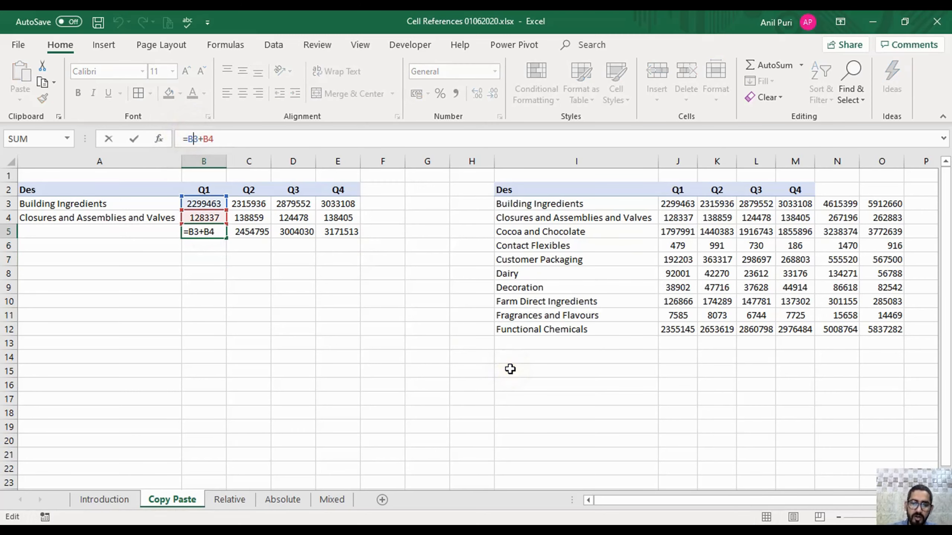
key("F4")
key("F4")
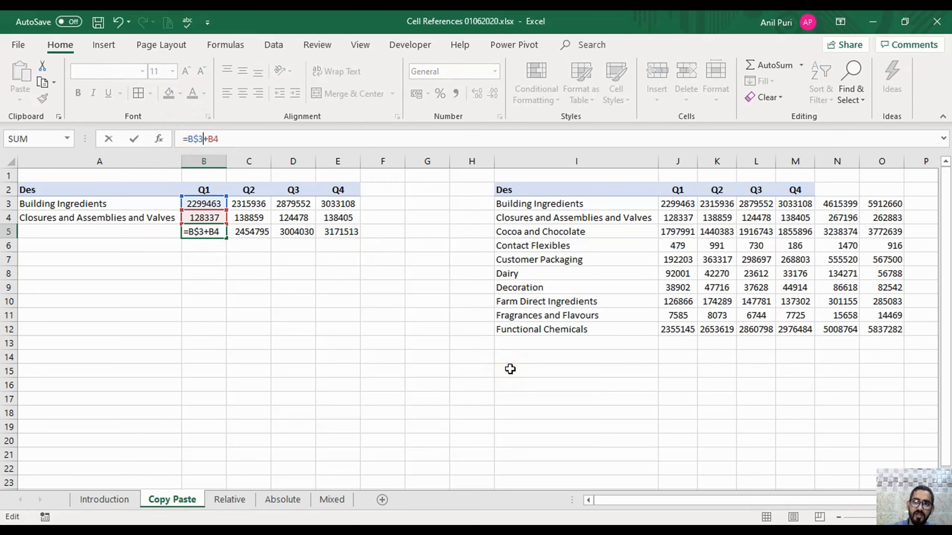
key("End")
key("F4")
key("F4")
key("Return")
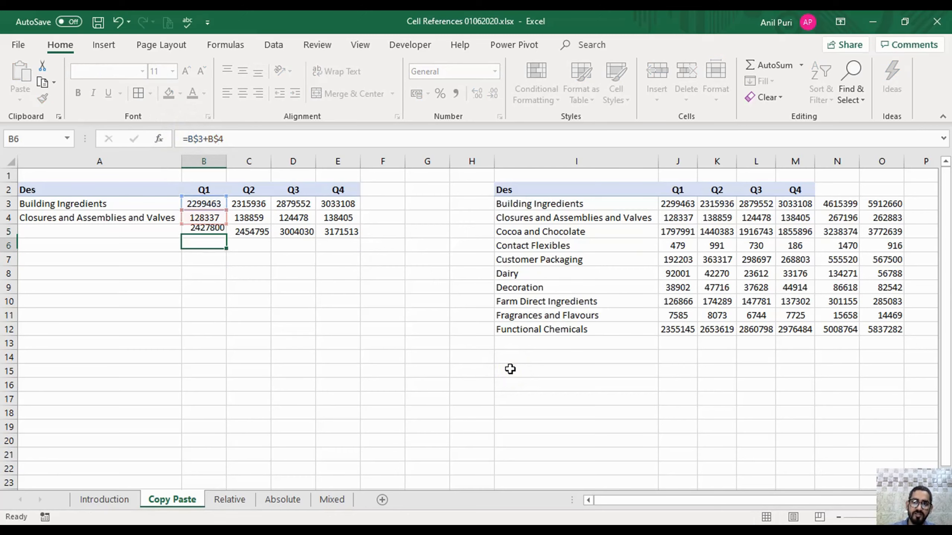
Copy the row-frozen total formula from B5 across the Q2 to Q4 totals in C5:E5.
key("Up")
key("ctrl+c")
key("shift+Right")
key("shift+Right")
key("shift+Right")
key("ctrl+v")
key("Escape")
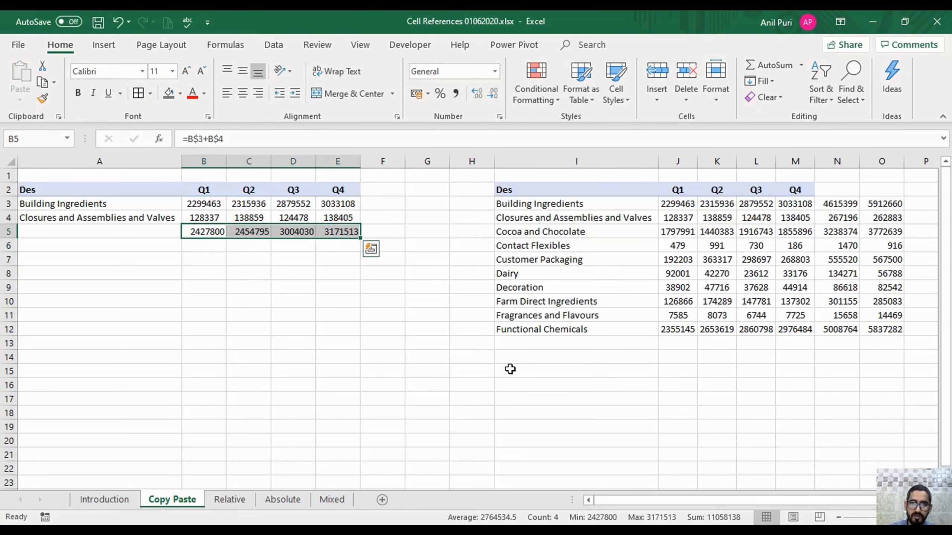
Examine which cells the copied total formulas in C5, D5 and E5 refer to.
key("Right")
key("F2")
key("Tab")
key("F2")
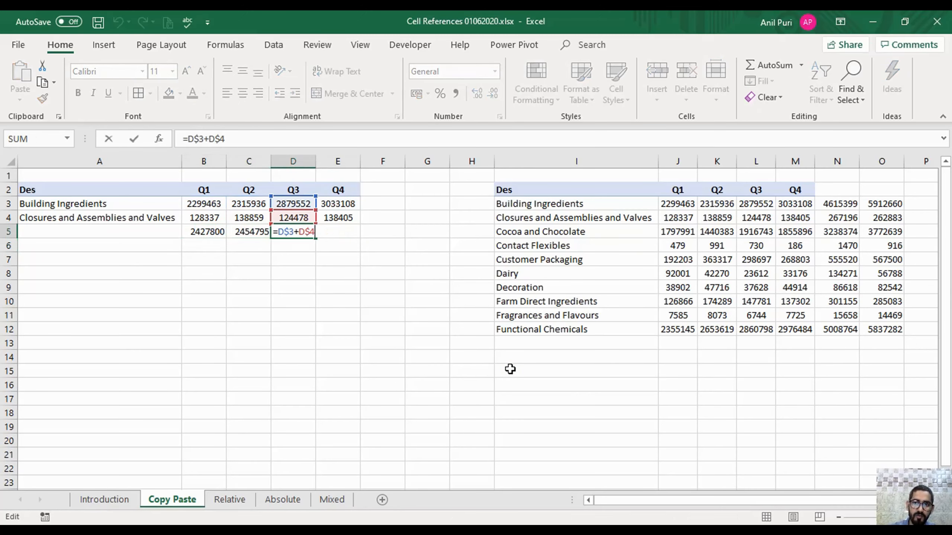
key("Tab")
key("F2")
key("Escape")
Copy the Q1 total formula from B5 into B7, two rows down in the same column.
key("Left")
key("Left")
key("Left")
key("ctrl+c")
key("Down")
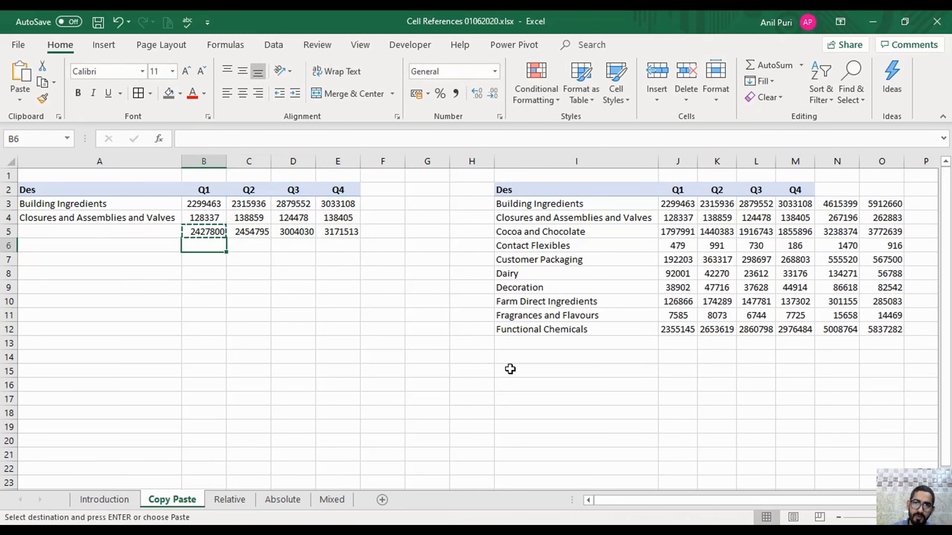
key("Down")
key("ctrl+v")
key("Escape")
Copy the Q2 total formula from C5 into C10, five rows down in the same column.
key("Right")
key("Up")
key("Up")
key("ctrl+c")
key("Down")
key("Down")
key("Down")
key("Down")
key("Down")
key("ctrl+v")
key("Escape")
Copy the Q3 total formula from D5 into D8, three rows down in the same column.
key("Right")
key("Up")
key("Up")
key("Up")
key("Up")
key("Up")
key("ctrl+c")
key("Down")
key("Down")
key("Down")
key("ctrl+v")
key("Escape")
Copy the Q4 total formula from E5 into E10, five rows down in the same column.
key("ctrl+Right")
key("ctrl+Left")
key("Right")
key("Up")
key("Up")
key("Up")
key("ctrl+c")
key("Down")
key("Down")
key("Down")
key("Down")
key("Down")
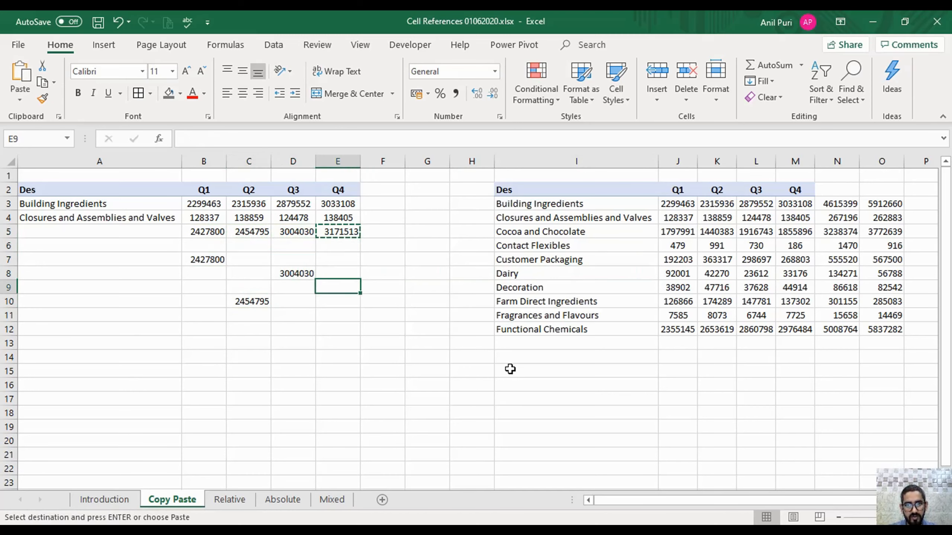
key("ctrl+v")
key("Escape")
Clear the Q3 plus Q4 formulas in O3:O12 beside the second table.
key("Right")
key("Right")
key("Right")
key("Right")
key("Right")
key("Right")
key("Right")
key("Right")
key("Right")
key("Right")
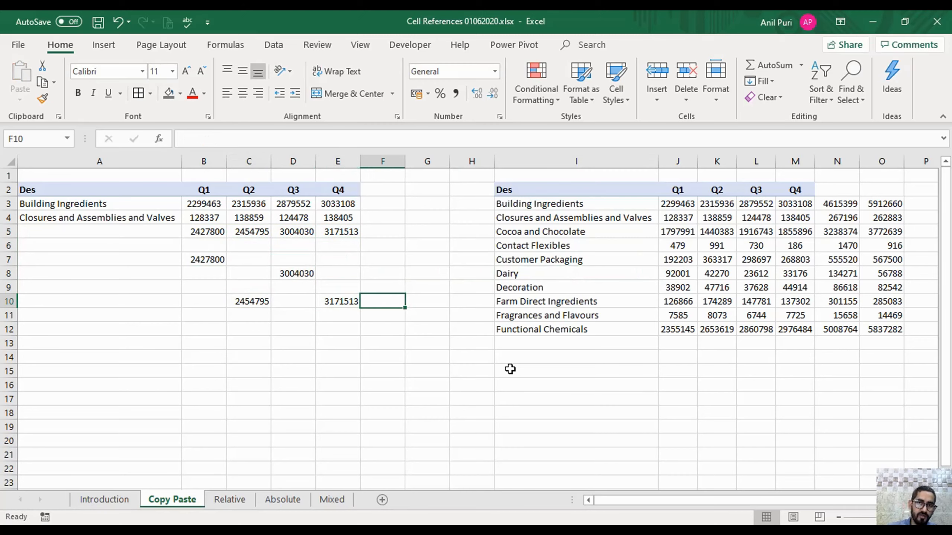
key("Right")
key("Left")
key("Left")
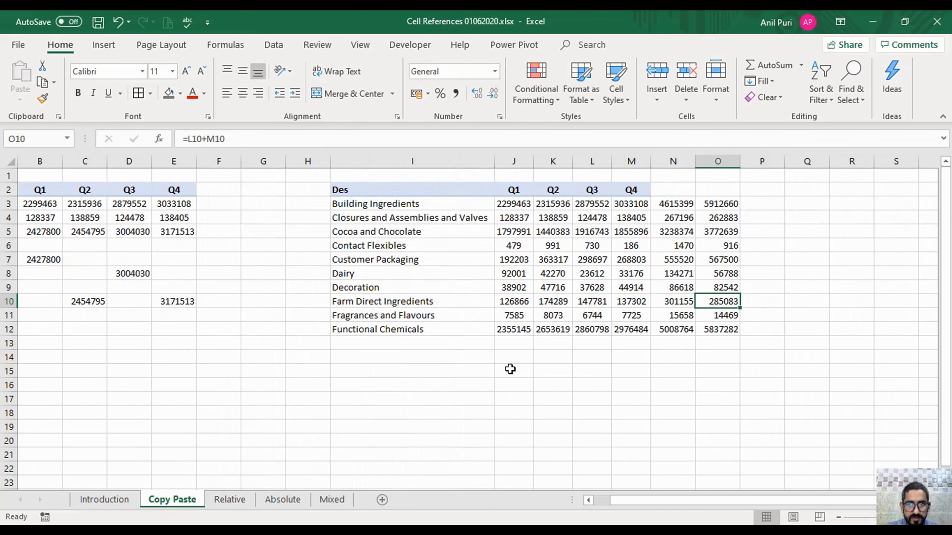
key("ctrl+Up")
key("Right")
key("ctrl+shift+Down")
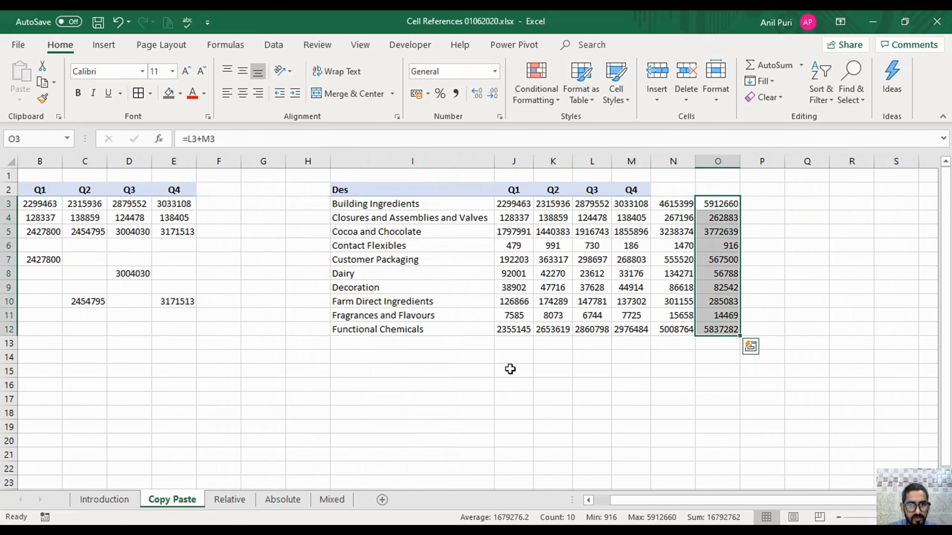
key("Left")
key("Right")
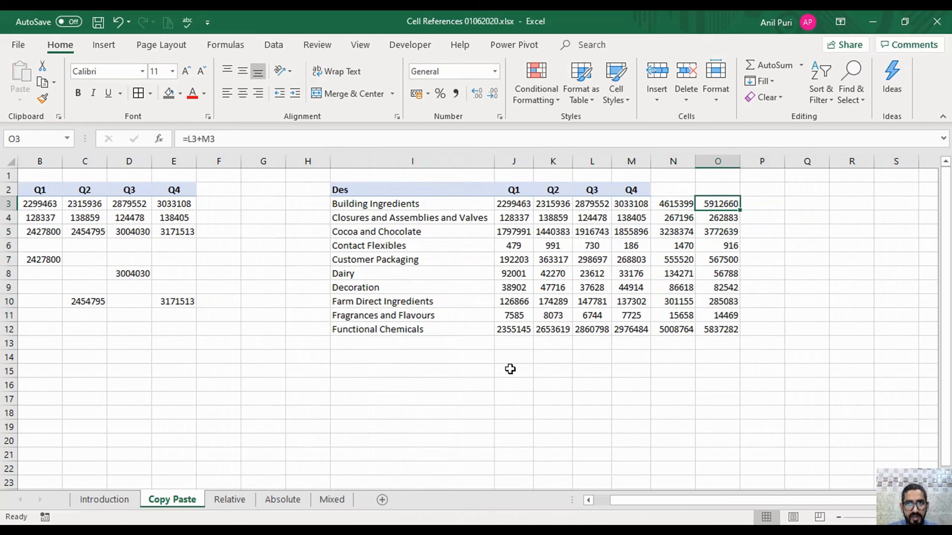
key("Left")
key("Right")
key("ctrl+shift+Down")
key("Delete")
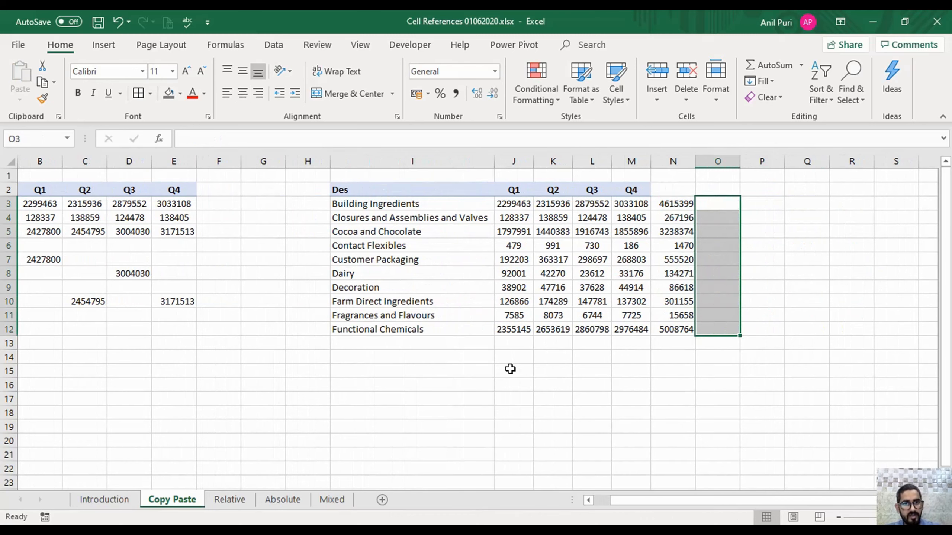
Freeze both column references in the Building Ingredients formula in N3 so it reads =$J3+$K3.
key("Left")
key("F2")
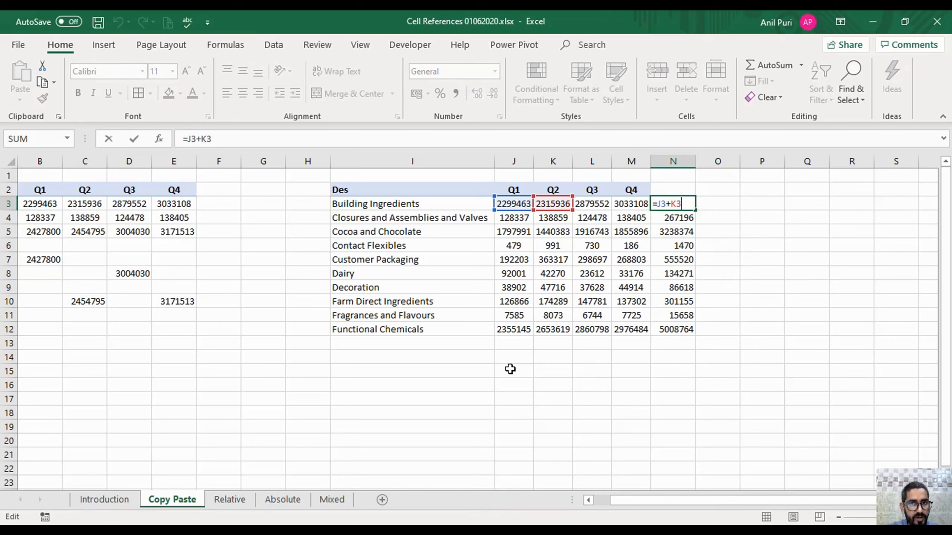
key("ctrl+Return")
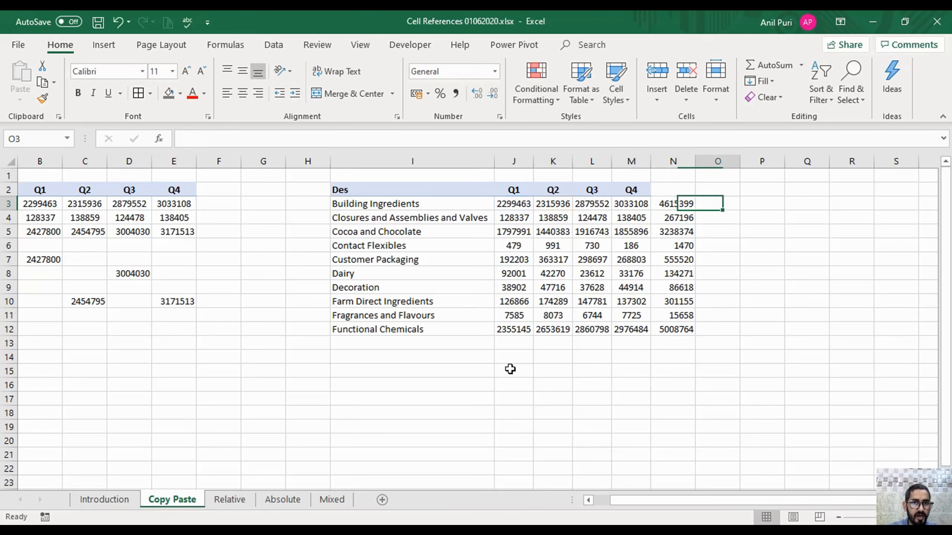
key("Up")
key("Right")
key("Right")
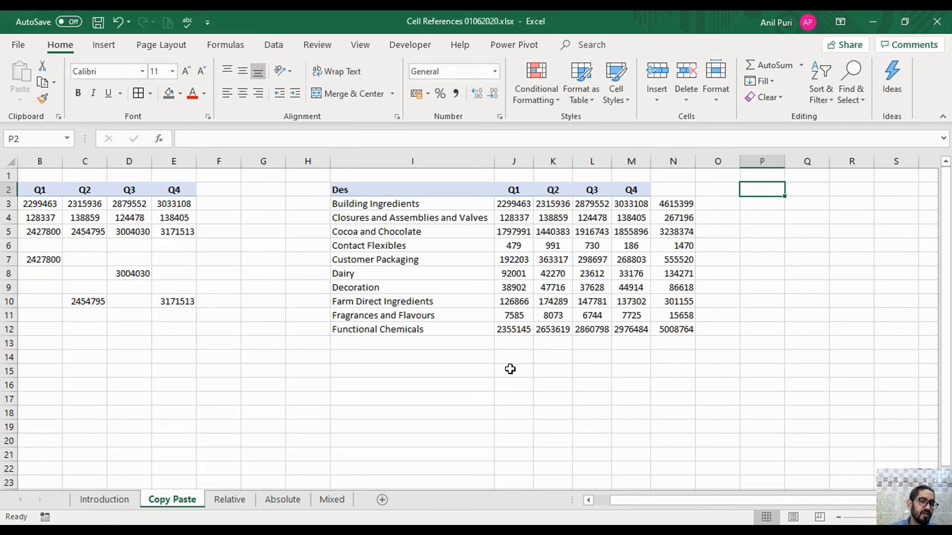
key("Left")
key("Left")
key("Down")
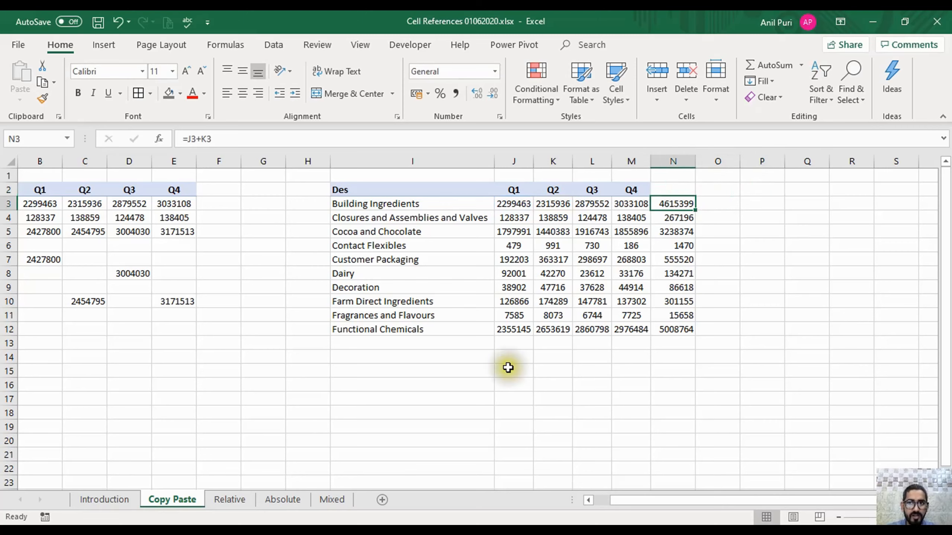
left_click(188, 138)
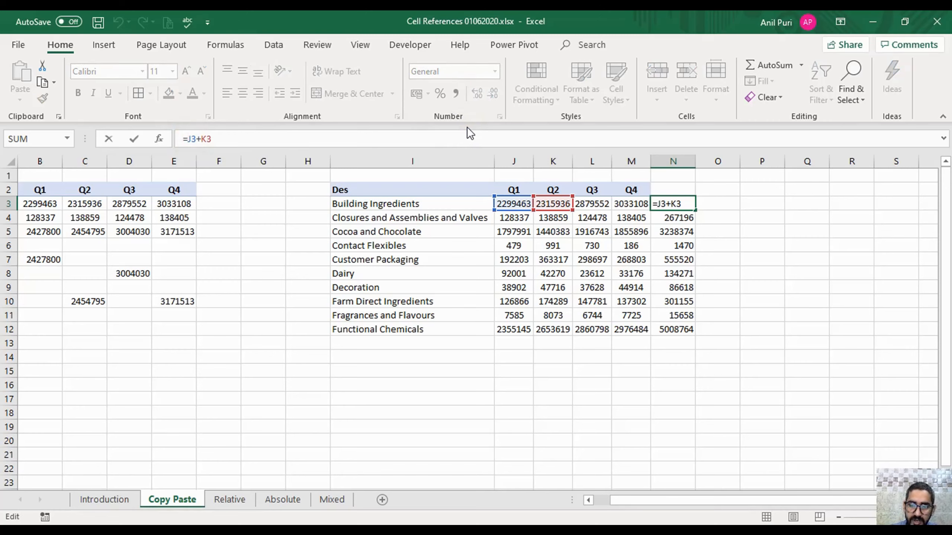
type("$J3+$")
key("ctrl+Return")
Copy the column-frozen formula from N3 across Q3:T3 in the same row.
key("ctrl+c")
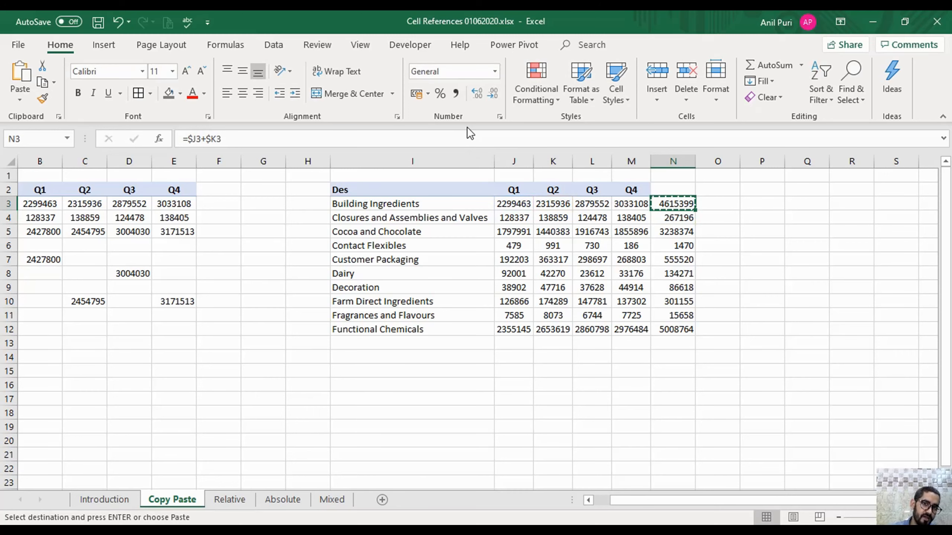
key("Right")
key("Right")
key("Right")
key("ctrl+v")
key("Right")
key("ctrl+v")
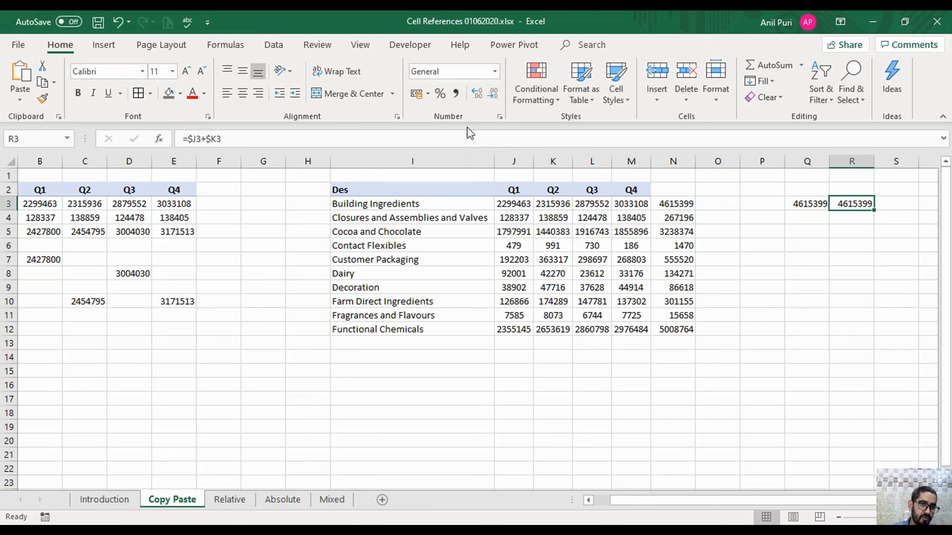
key("ctrl+c")
key("Right")
key("ctrl+v")
key("ctrl+c")
key("Right")
key("ctrl+v")
Copy the column-frozen formula from N3 down through N12 for the remaining categories.
key("Left")
key("Left")
key("Left")
key("Left")
key("Left")
key("Left")
key("ctrl+c")
key("ctrl+shift+Down")
key("ctrl+v")
key("Escape")
Copy the Cocoa and Chocolate formula from N5 into Q5, three columns across.
key("Down")
key("Down")
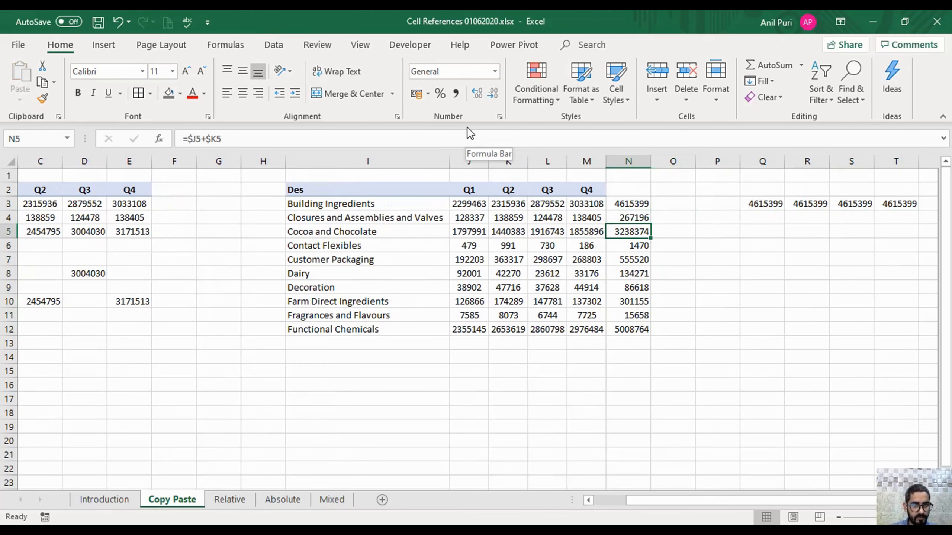
key("ctrl+c")
key("Right")
key("Right")
key("Right")
key("ctrl+v")
Copy the Customer Packaging formula from N7 into Q7, three columns across.
key("ctrl+c")
key("Left")
key("Left")
key("Down")
key("Down")
key("Left")
key("ctrl+c")
key("Right")
key("Right")
key("Right")
key("Return")
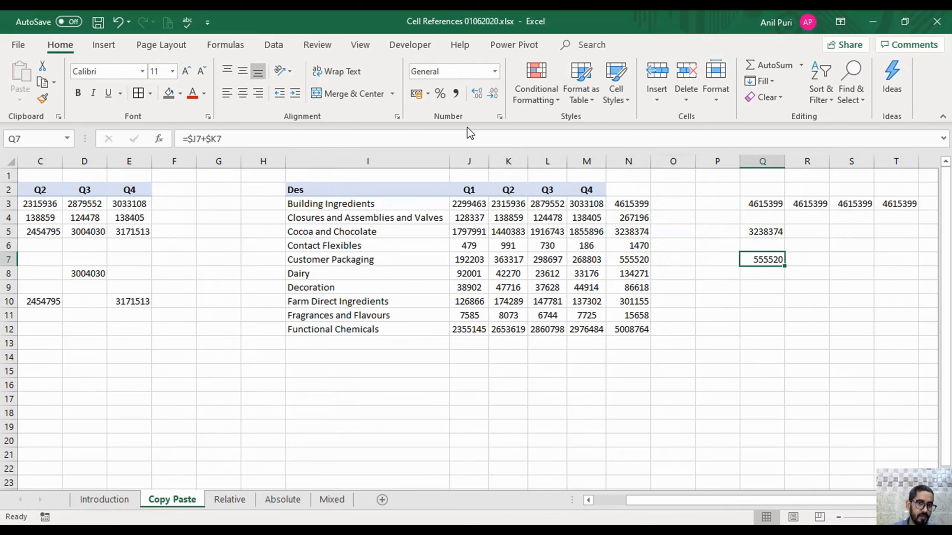
Copy the formula from Q7 into R6, one row up and one column across.
type("c")
key("Escape")
key("Up")
key("Down")
key("ctrl+c")
key("Right")
key("Up")
key("Return")
Copy the formula from R6 into S9, three rows down and one column across.
key("ctrl+c")
key("Right")
key("Down")
key("Down")
key("Down")
key("Return")
Copy the column-frozen formula from S9 into R10, one row down and one column back.
key("ctrl+c")
key("Down")
key("Left")
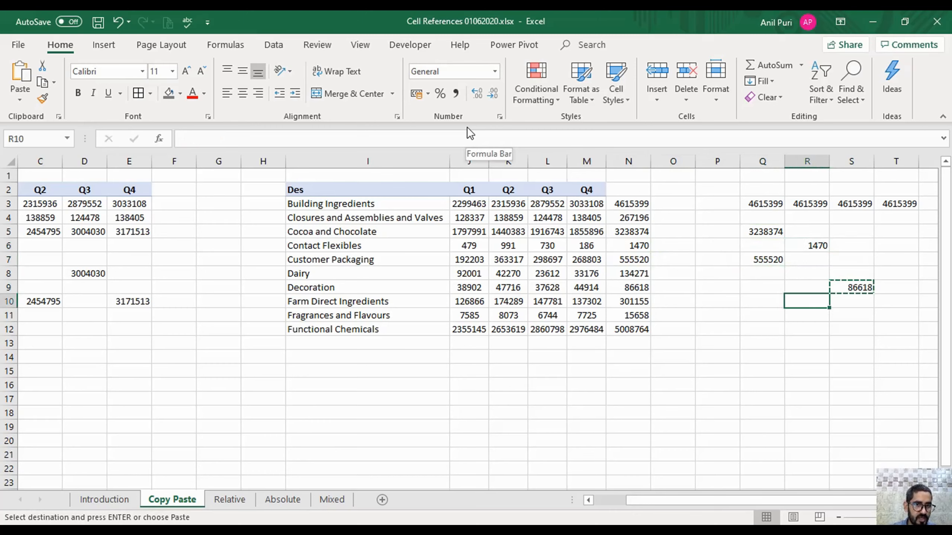
key("Return")
Copy the formula from R10 into Q9, one row up and one column back.
key("ctrl+c")
key("Left")
key("Up")
key("ctrl+v")
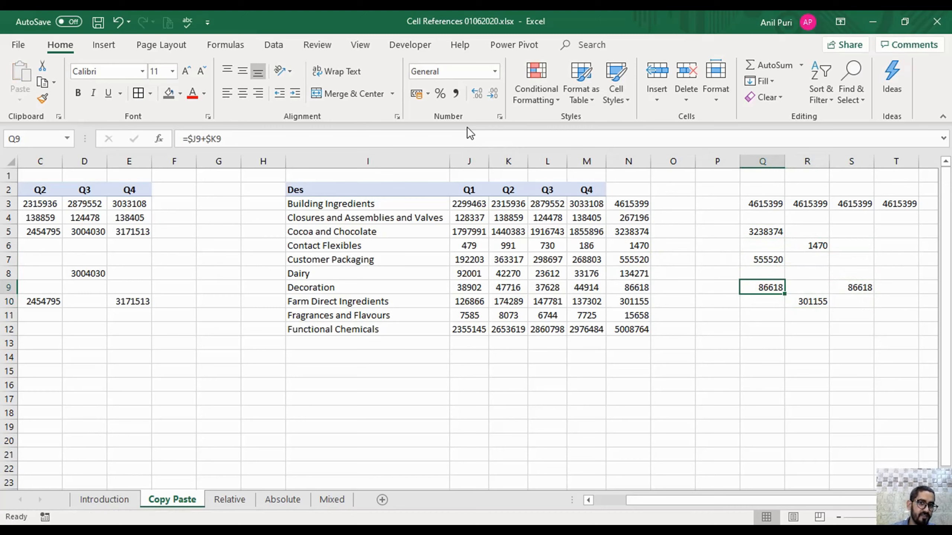
type("c")
key("Escape")
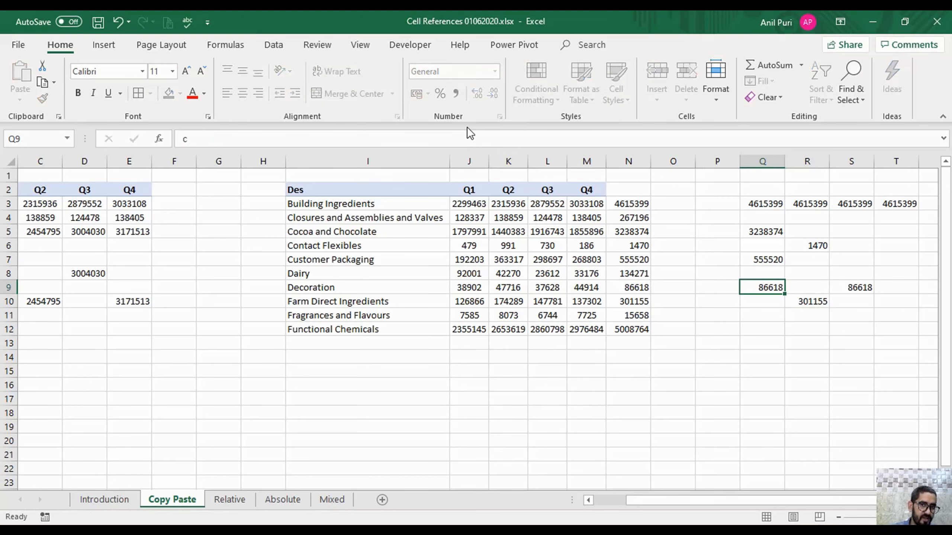
Copy the formula from Q9 into T12, three rows down and three columns across.
key("ctrl+c")
key("Right")
key("Up")
key("Right")
key("Down")
key("Down")
key("Down")
key("Down")
key("Right")
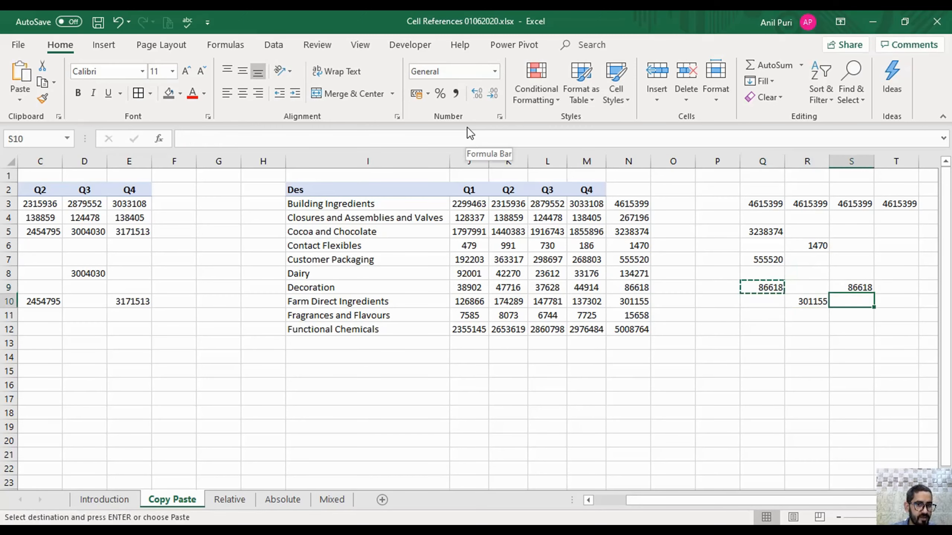
key("Return")
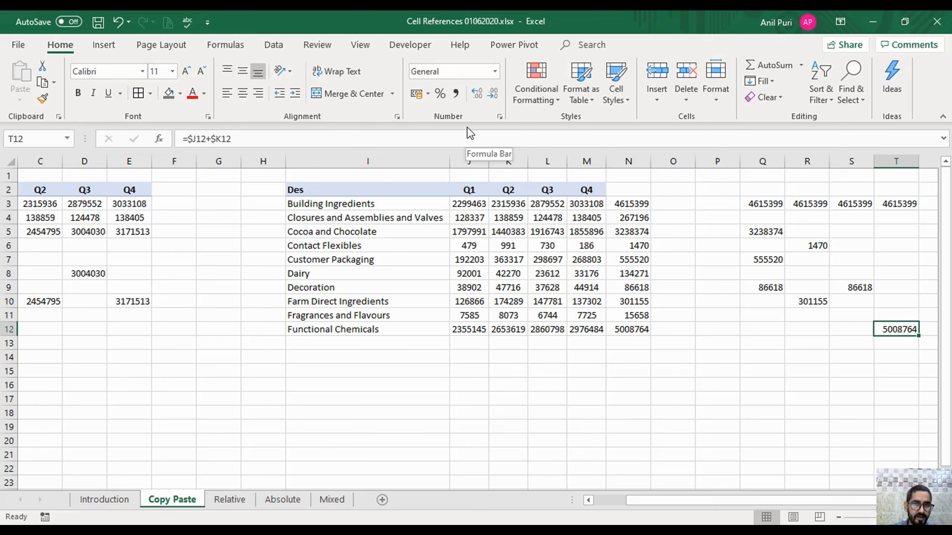
Examine the column-frozen references in the pasted formulas, working from T12 back up to Q3 and R3.
key("F2")
key("Escape")
key("Up")
key("Up")
key("Up")
key("Left")
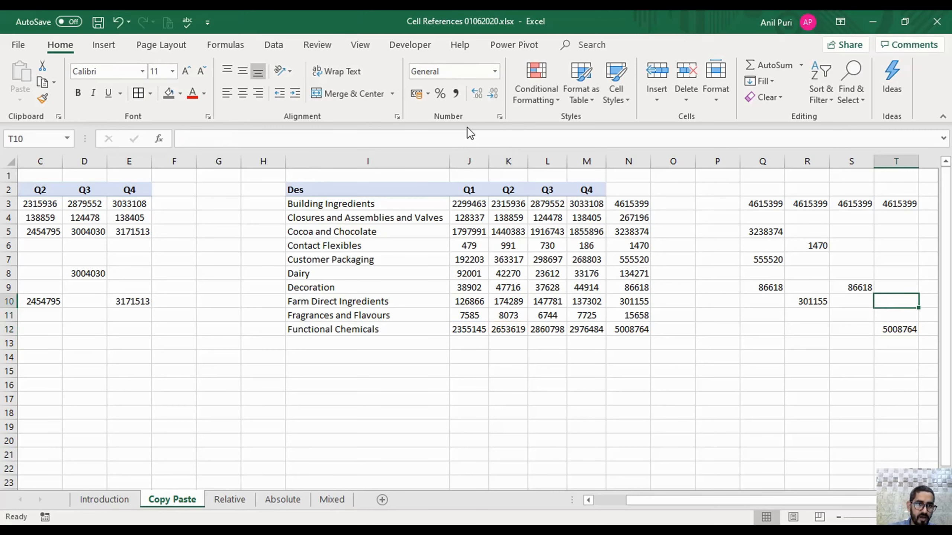
key("F2")
key("Escape")
key("Down")
key("Left")
key("F2")
key("Escape")
key("Left")
key("Up")
key("F2")
key("Escape")
key("Up")
key("Up")
key("ctrl+Return")
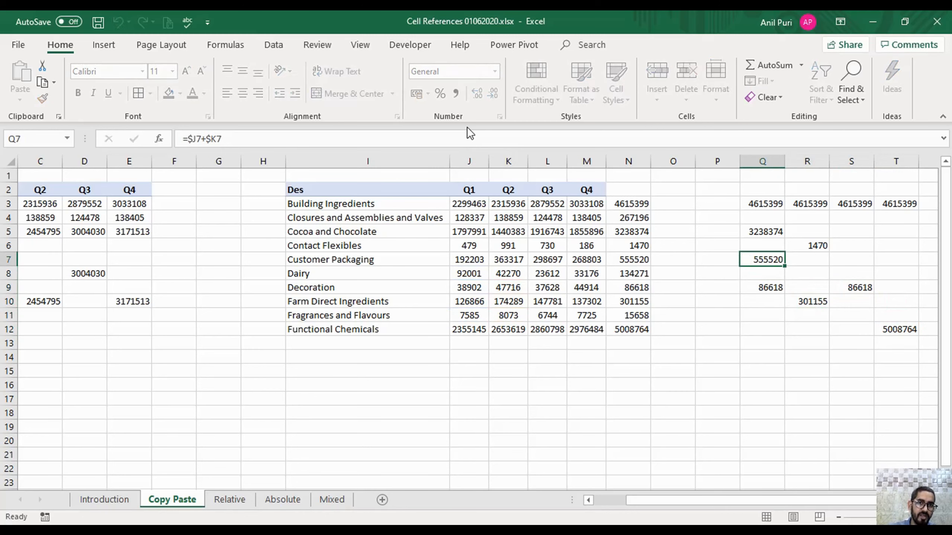
key("Up")
key("Right")
key("F2")
key("shift+Return")
key("Left")
key("Up")
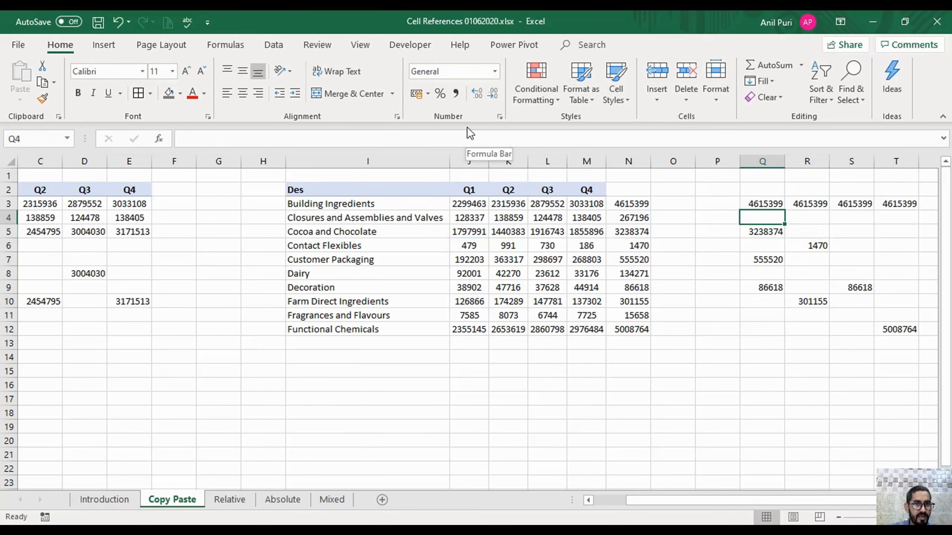
key("Up")
key("F2")
key("Escape")
key("Right")
key("F2")
key("Return")
key("Down")
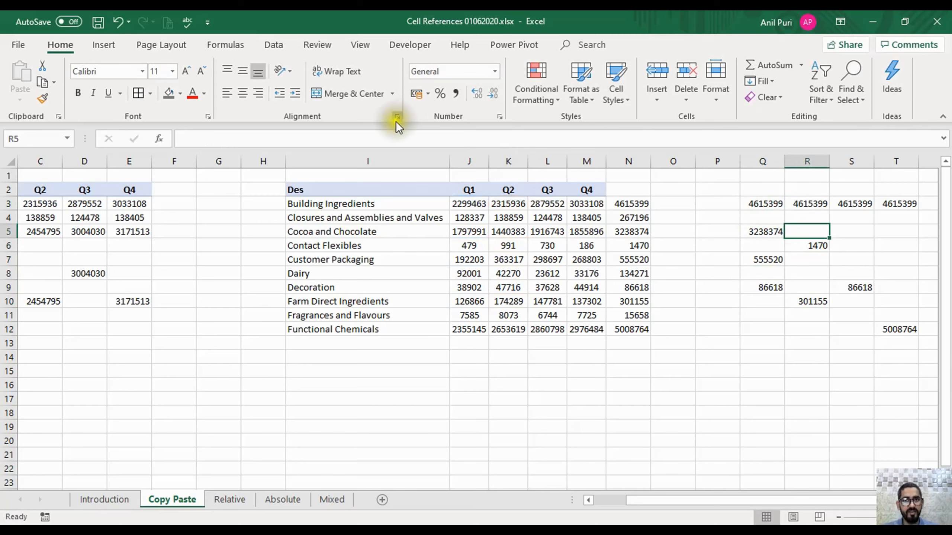
Check the Relative sheet against the Copy Paste sheet, returning to the Relative sheet.
left_click(231, 496)
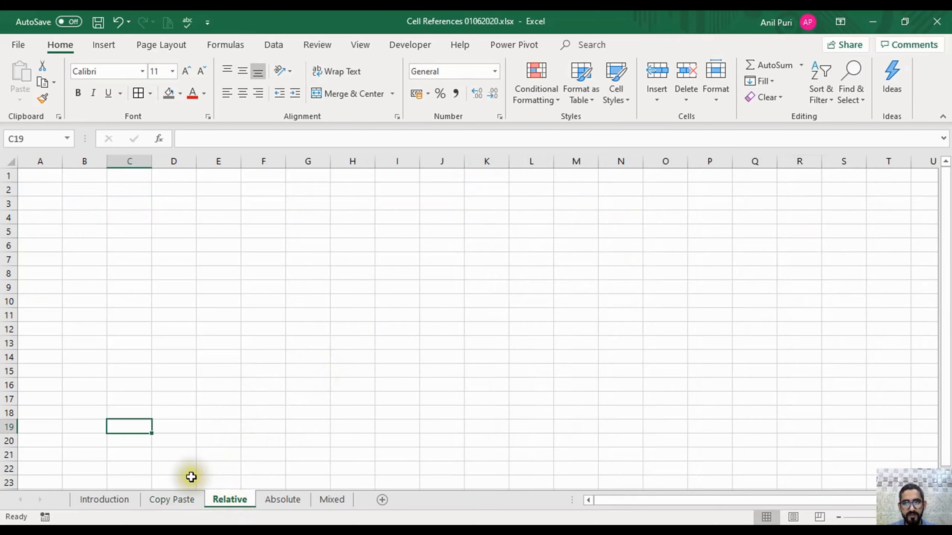
left_click(172, 499)
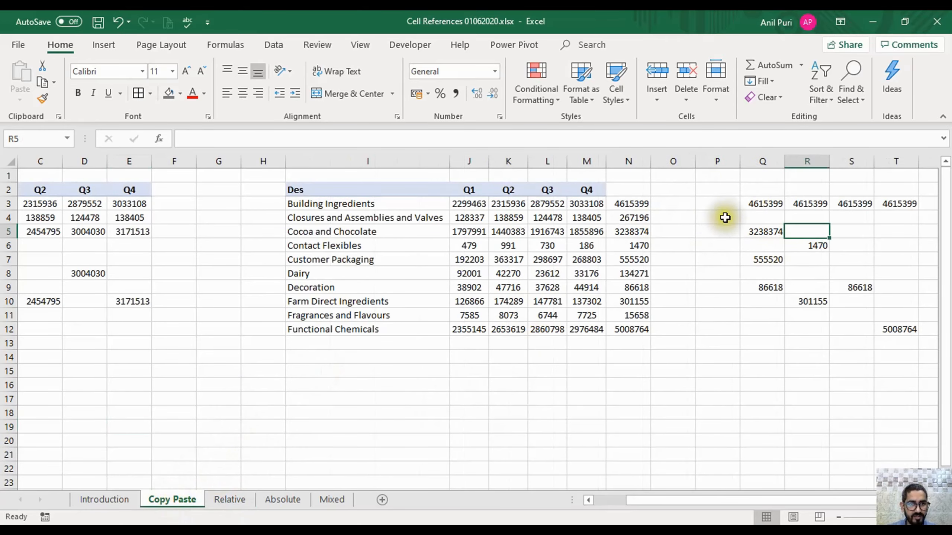
left_click(233, 499)
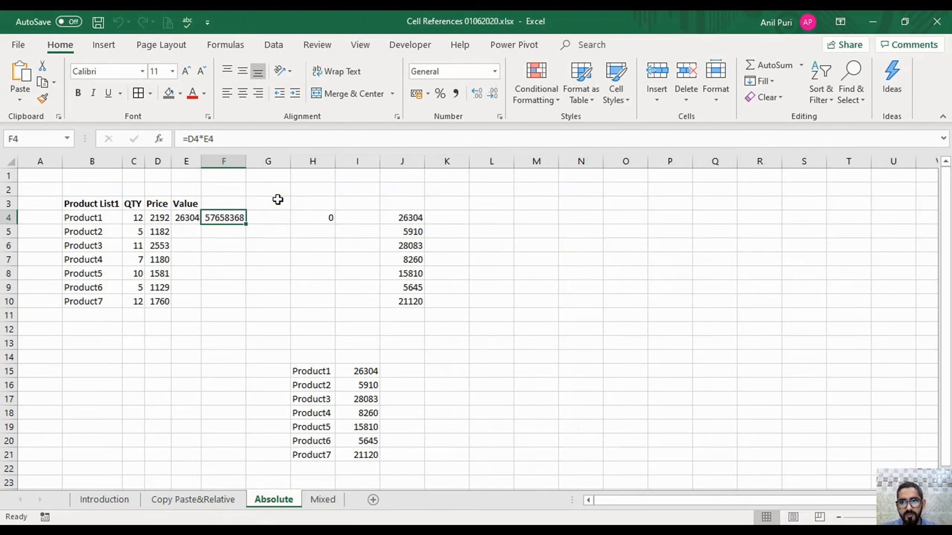
Clear the QTY values for Product1 to Product7 in C4:C10 on the Absolute sheet.
key("Left")
key("Left")
key("Left")
key("ctrl+shift+Down")
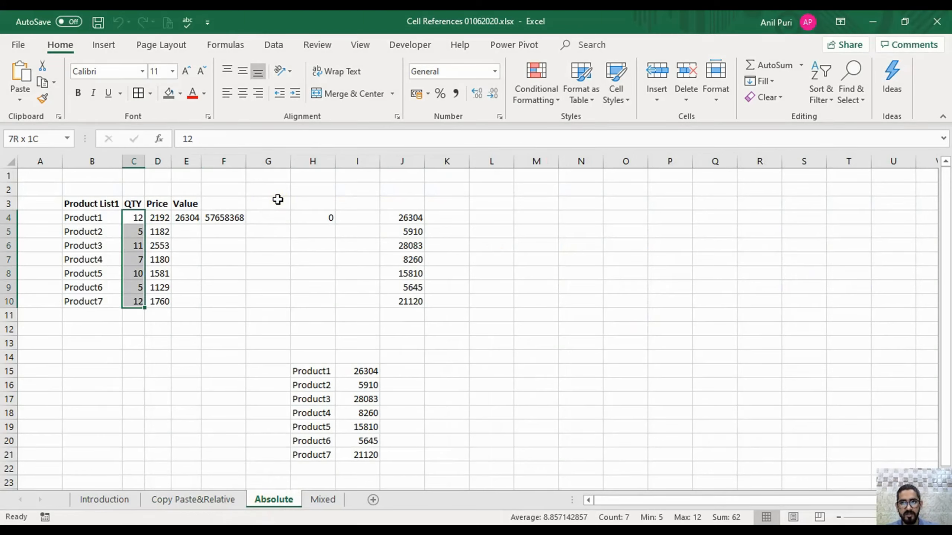
key("Delete")
Look over the Product List1 table's emptied QTY column, Price column and Value formulas.
key("Right")
key("Right")
key("shift+Right")
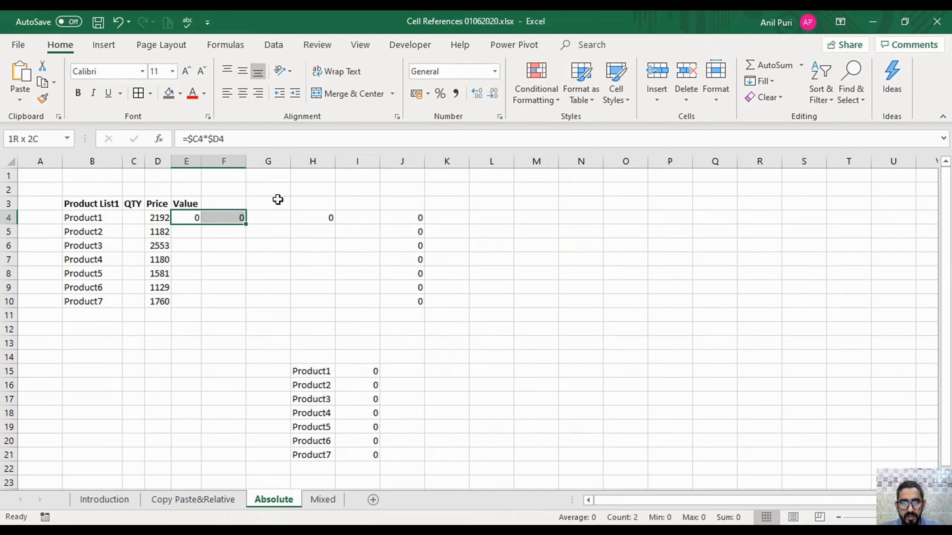
key("Left")
key("Left")
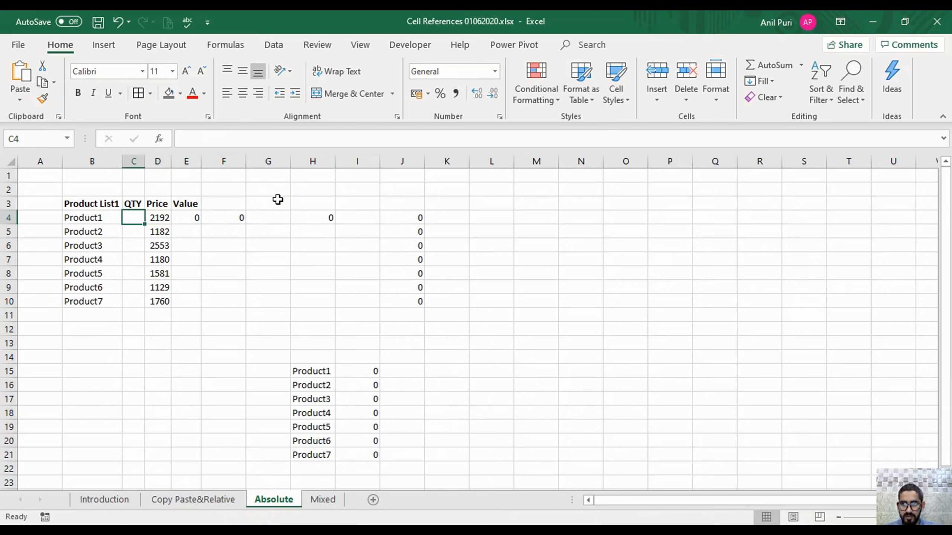
key("Right")
key("Left")
key("Left")
key("Up")
key("Down")
key("Right")
key("Up")
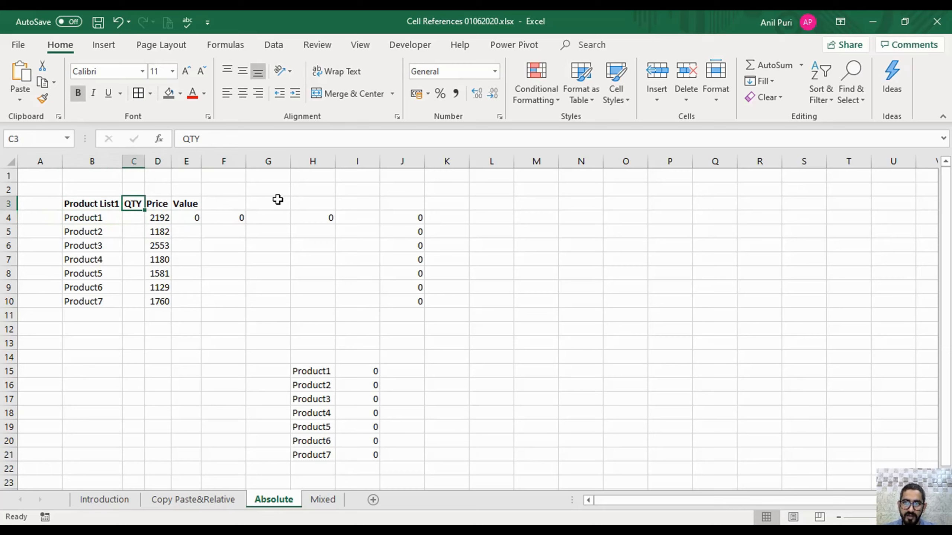
key("Down")
key("Down")
key("Down")
key("Down")
key("Right")
key("Up")
key("Up")
key("Up")
key("Up")
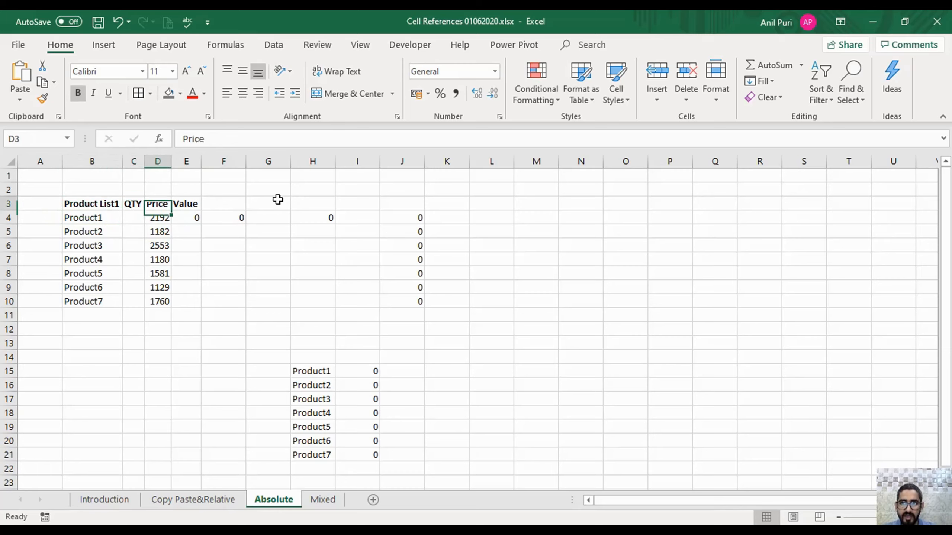
Enter 12 in D1 above the Price column as the single quantity.
key("Up")
key("Up")
type("12")
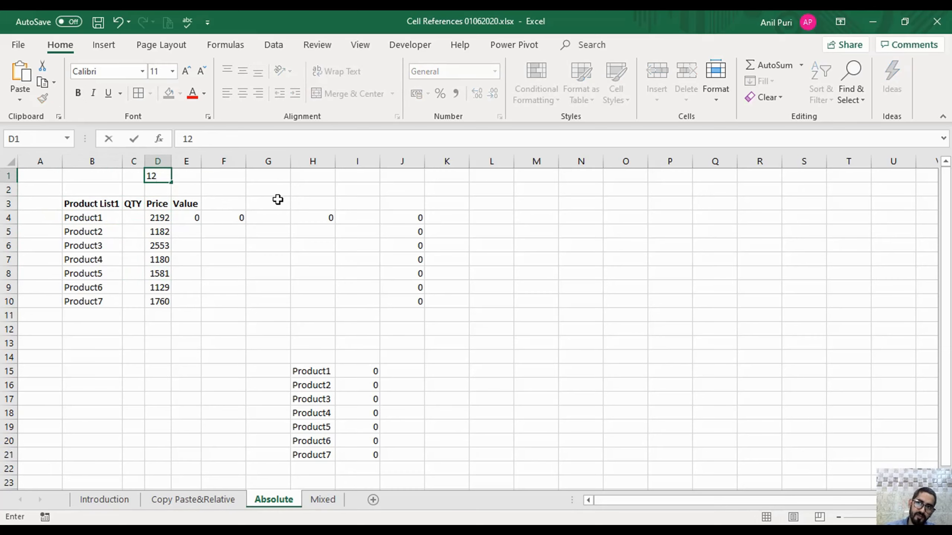
key("Return")
Review the product names in B4:B10 and the prices in D4:D10 beside the Value column.
key("Right")
key("Down")
key("Down")
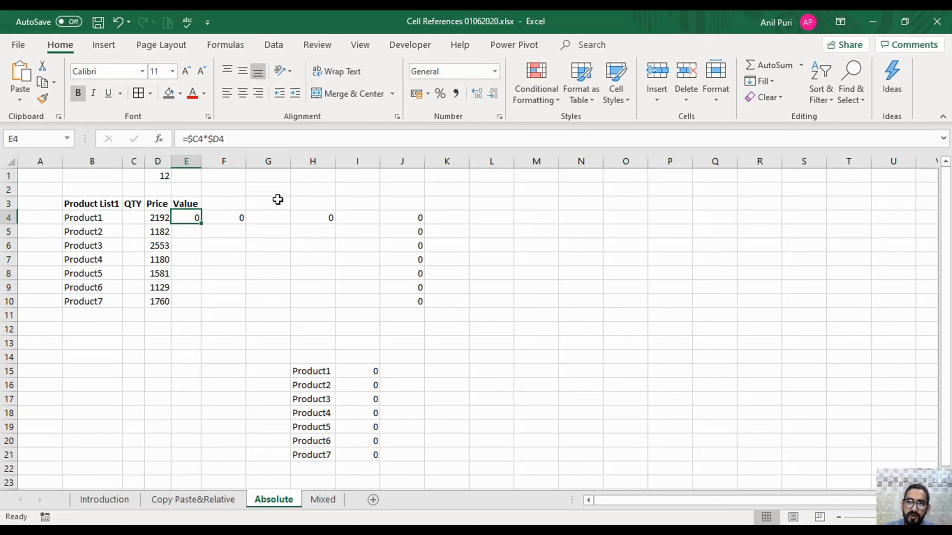
key("Left")
key("Left")
key("Left")
key("ctrl+shift+Down")
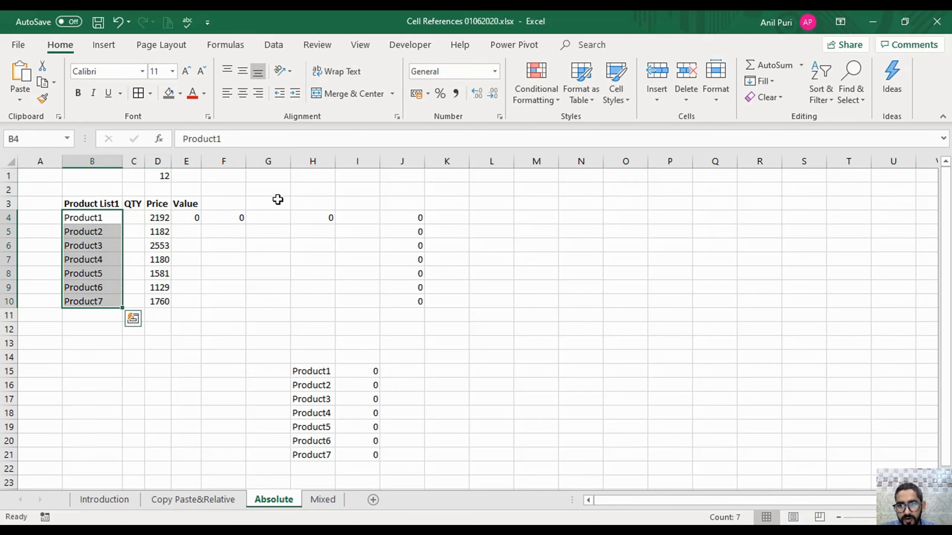
key("Right")
key("Right")
key("ctrl+shift+Down")
key("Right")
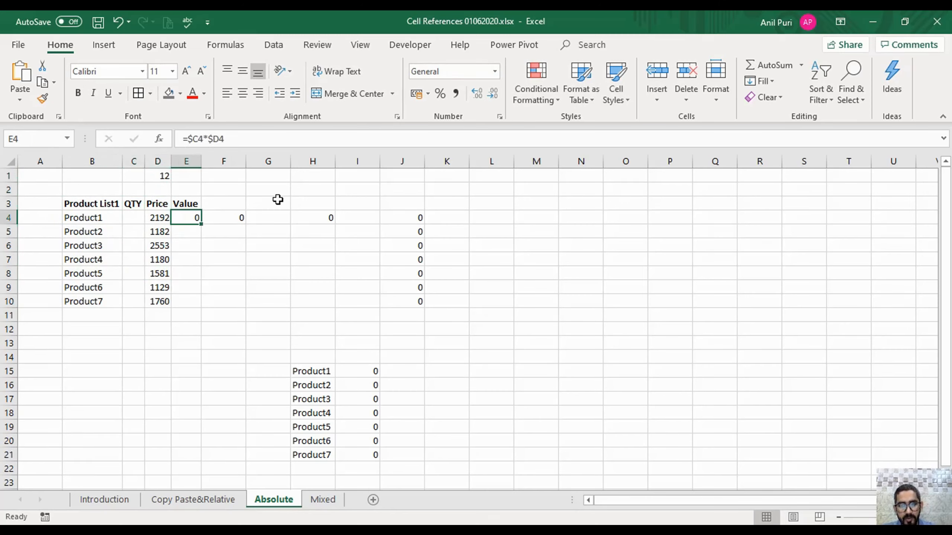
Enter the formula =D4*$D$1 in E4 so Product1's price multiplies the fully locked quantity cell.
type("=")
key("Left")
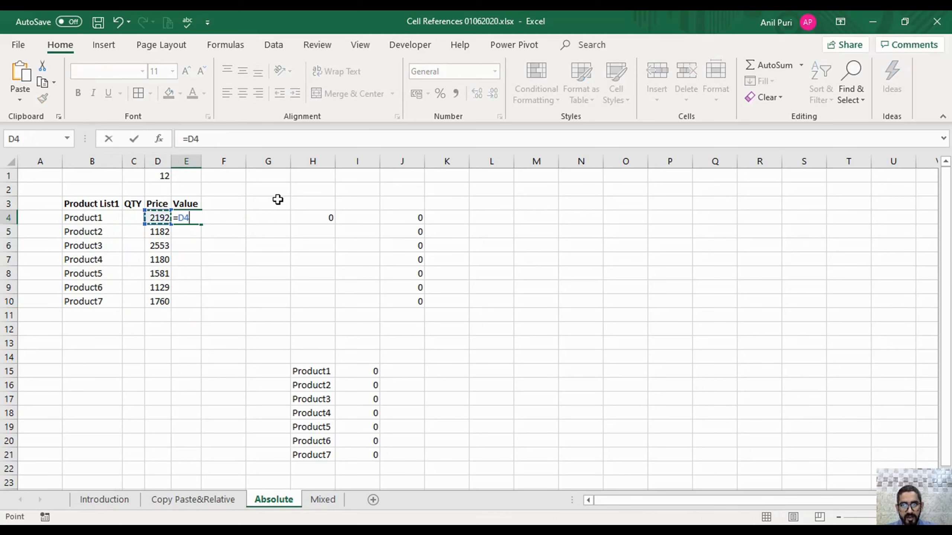
type("*")
left_click(159, 176)
key("F4")
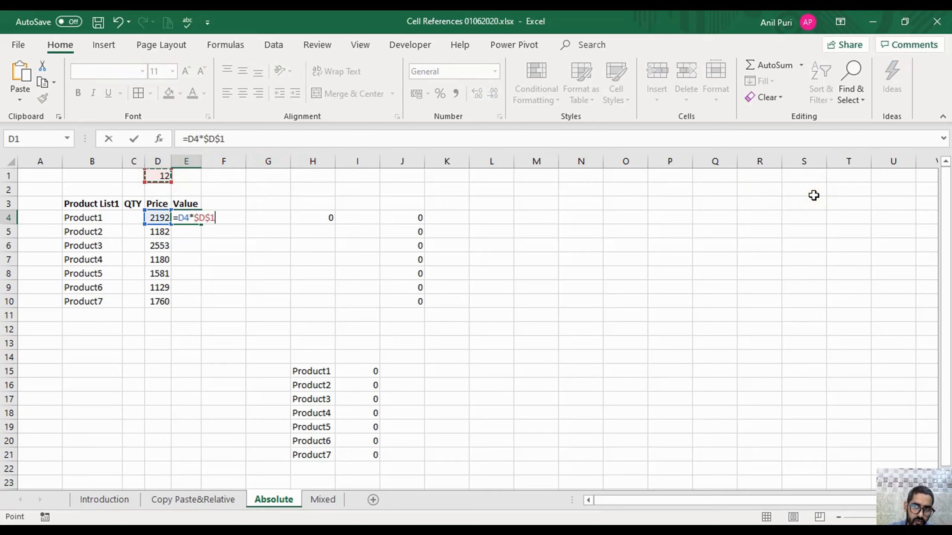
key("Return")
Copy the Value formula from E4 to all products in E4:E10.
key("Up")
key("ctrl+c")
key("Left")
key("ctrl+Down")
key("Right")
key("ctrl+shift+Up")
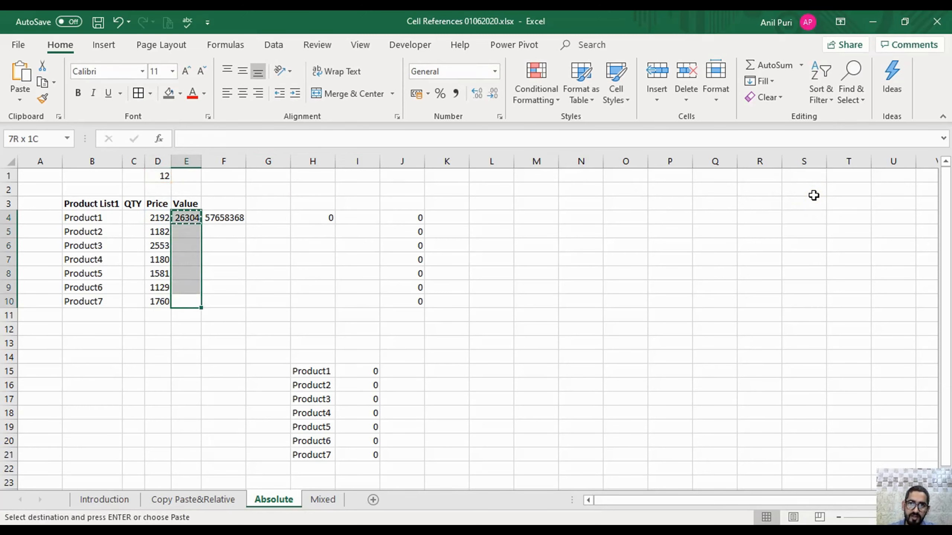
key("ctrl+v")
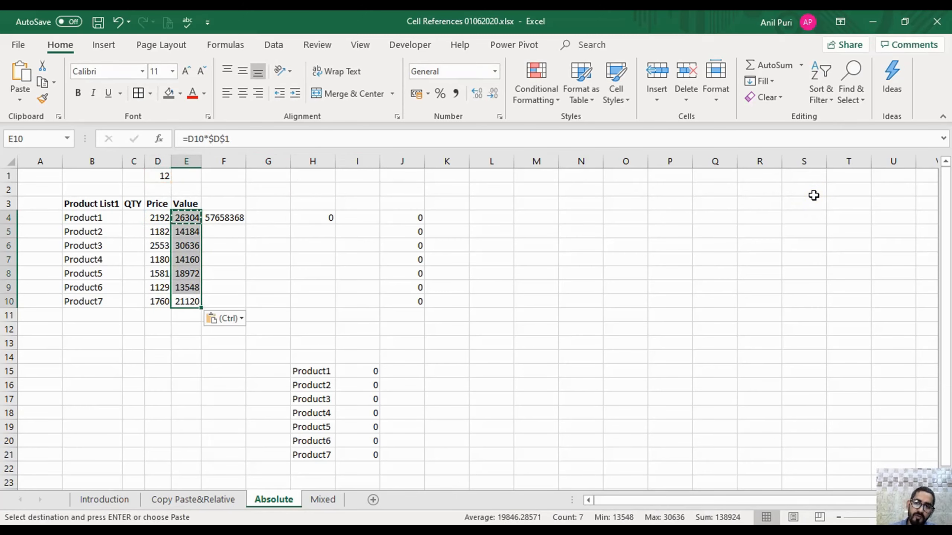
key("Escape")
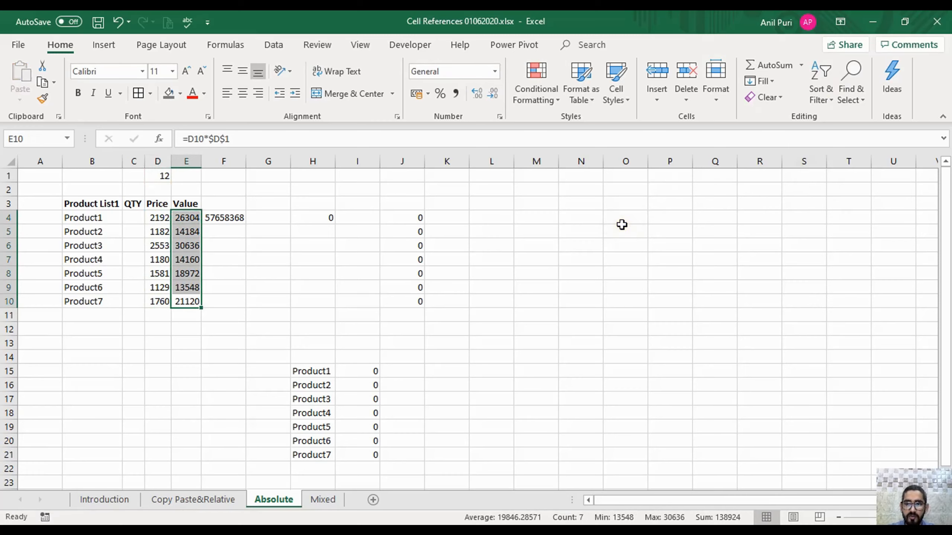
Examine the cell references in the Value formulas of E4:E10, including the absolute reference to D1.
key("Down")
key("Up")
key("Up")
key("F2")
key("Escape")
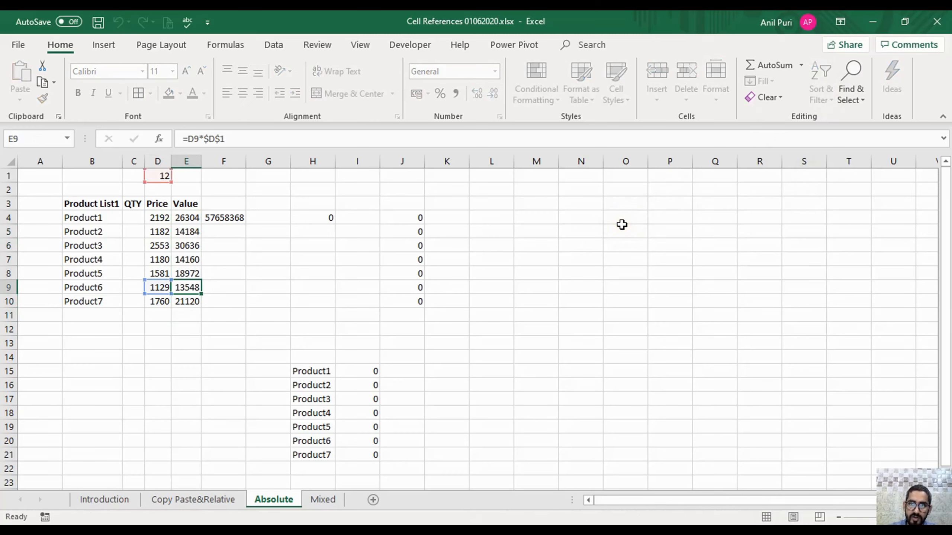
key("Up")
key("F2")
key("Escape")
key("Up")
key("F2")
key("Escape")
key("Up")
key("F2")
key("Escape")
key("Up")
key("Down")
key("Down")
key("Down")
key("F2")
key("Escape")
key("Down")
key("F2")
key("Escape")
key("Down")
key("F2")
key("Escape")
key("Up")
key("Up")
key("F2")
key("Escape")
key("Down")
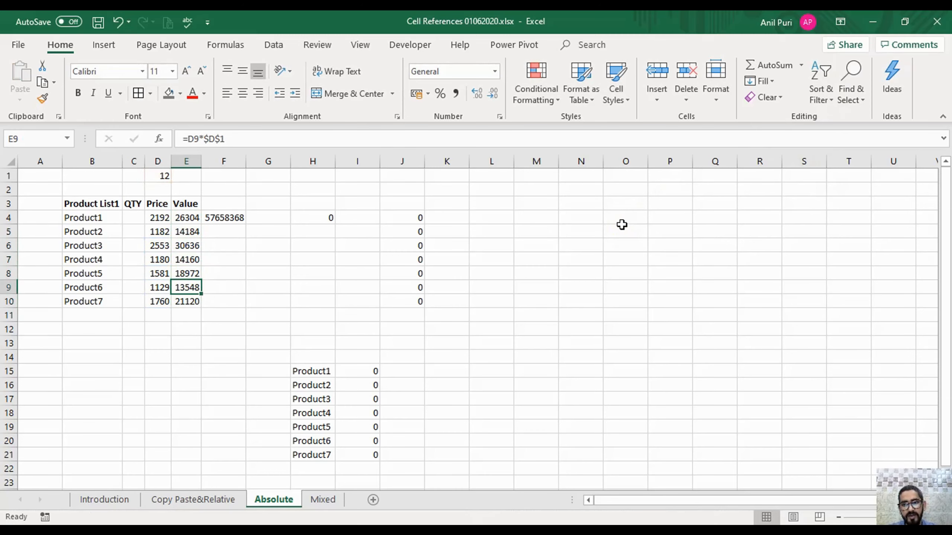
key("ctrl+Up")
key("Down")
key("ctrl+shift+Down")
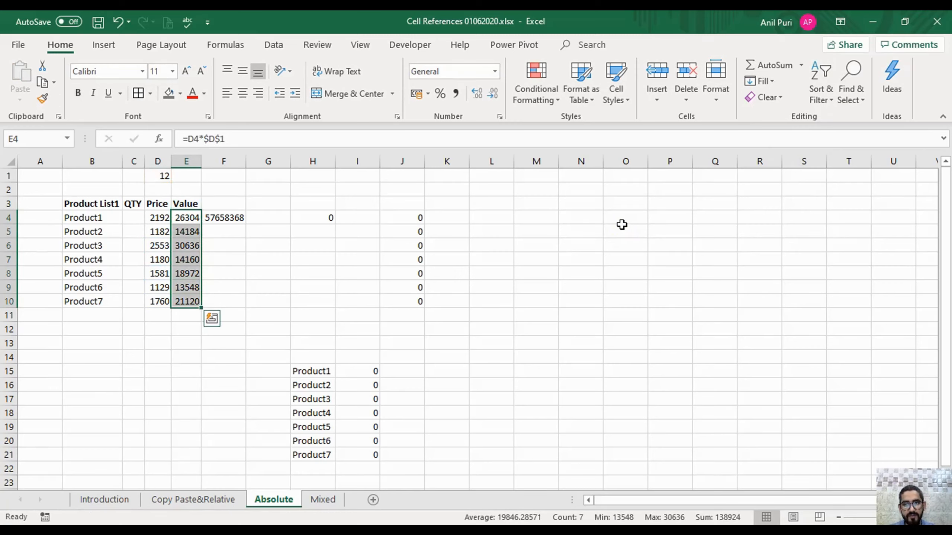
Open the Mixed sheet and review the product list and the Sale Per day values in C4:C10.
left_click(331, 500)
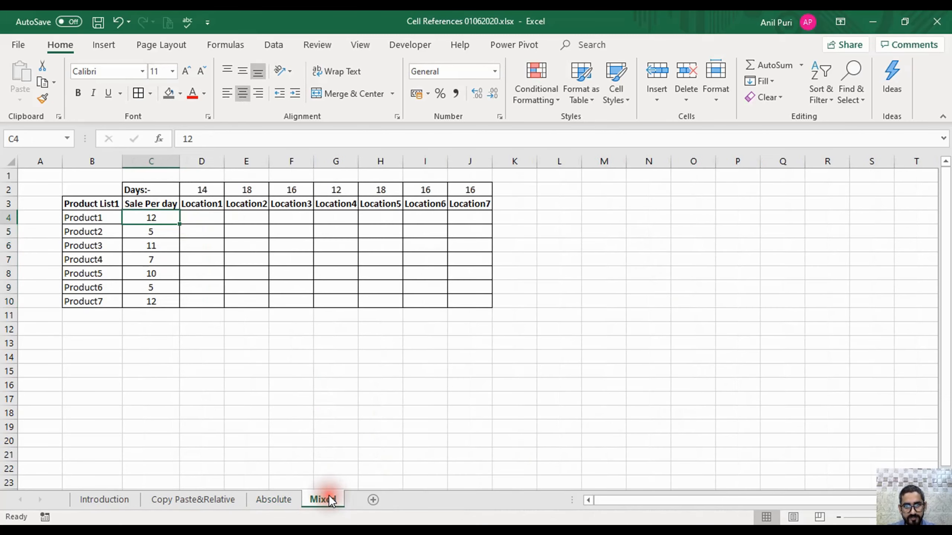
left_click(210, 220)
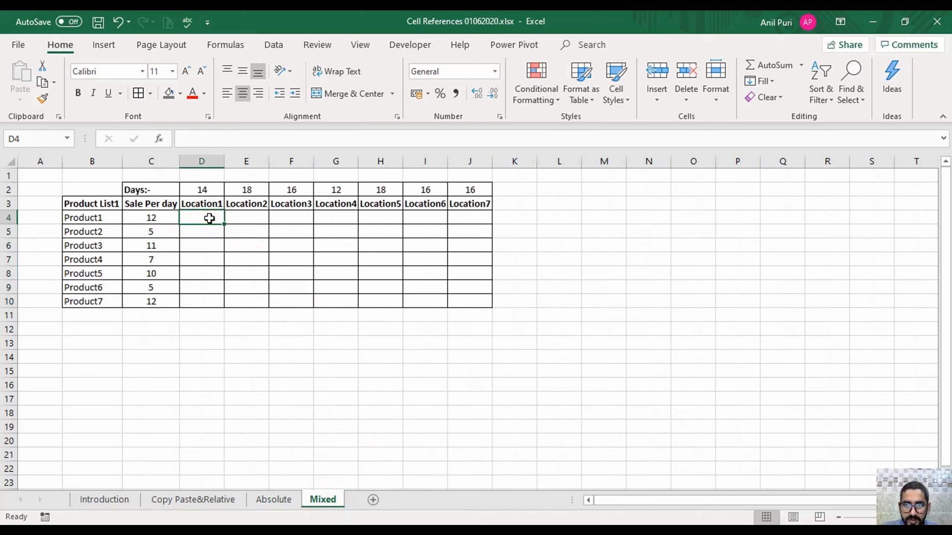
key("Left")
key("Left")
key("Right")
key("Right")
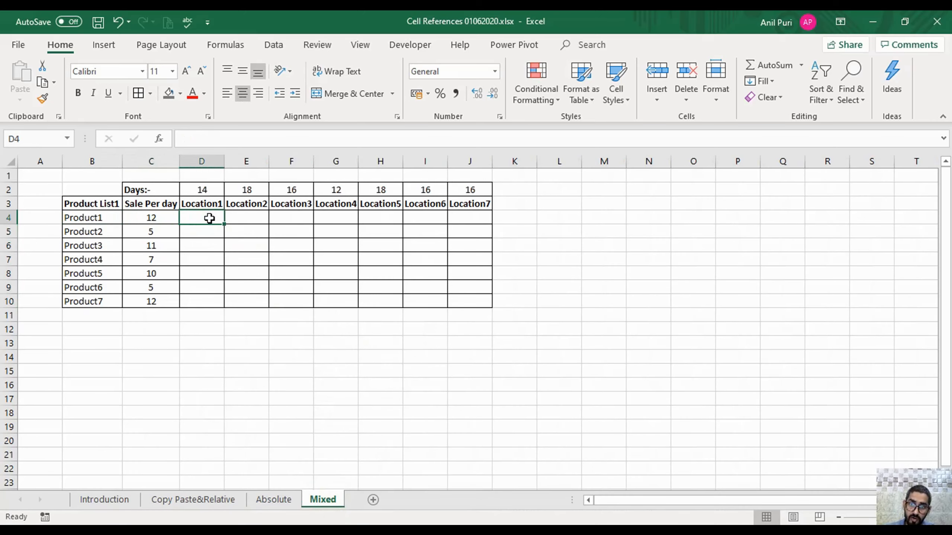
key("Up")
key("Up")
key("Down")
key("Down")
key("Left")
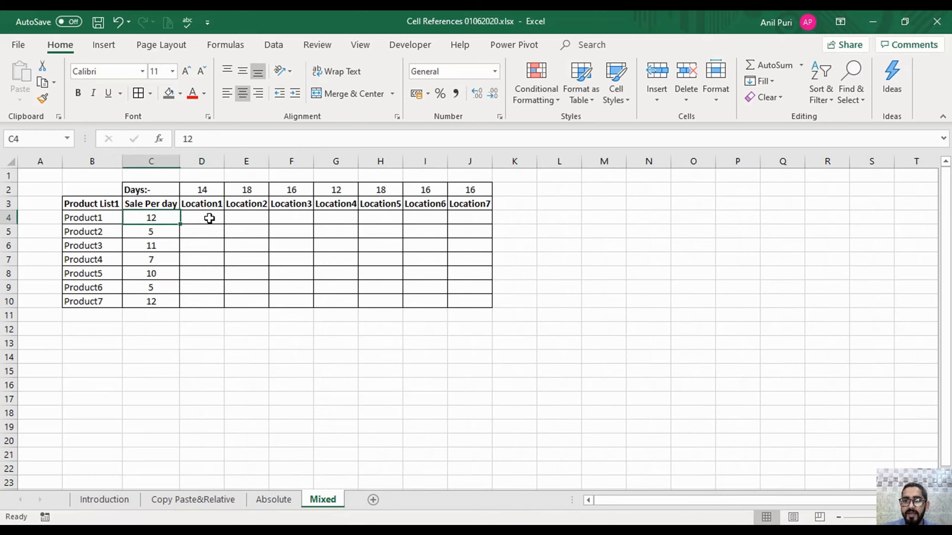
key("ctrl+shift+Down")
key("Up")
key("Down")
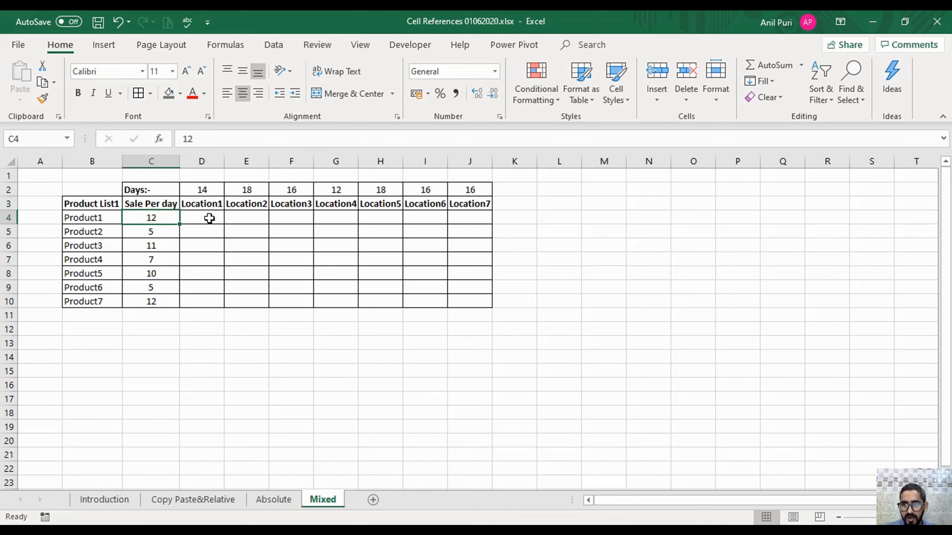
key("Left")
key("ctrl+shift+Down")
key("Right")
key("ctrl+shift+Down")
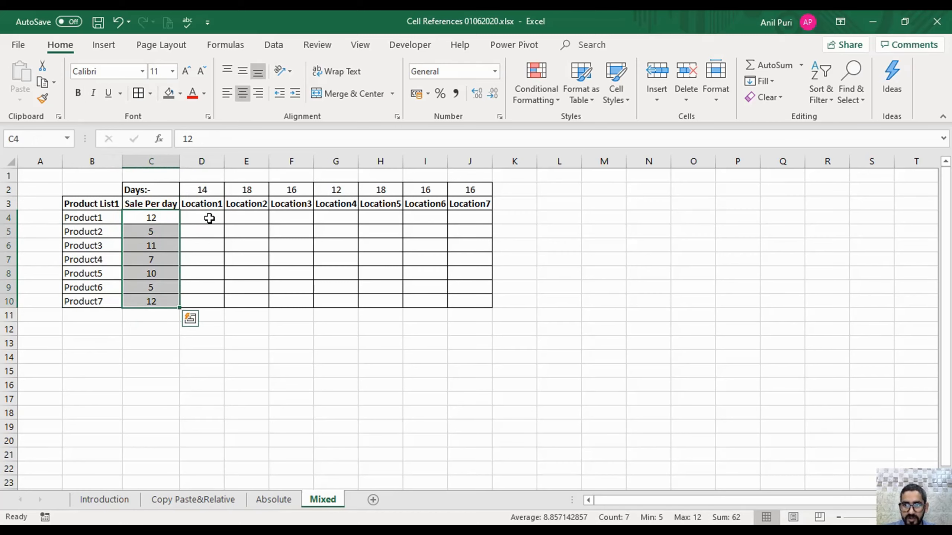
key("Right")
key("Left")
key("Up")
key("Down")
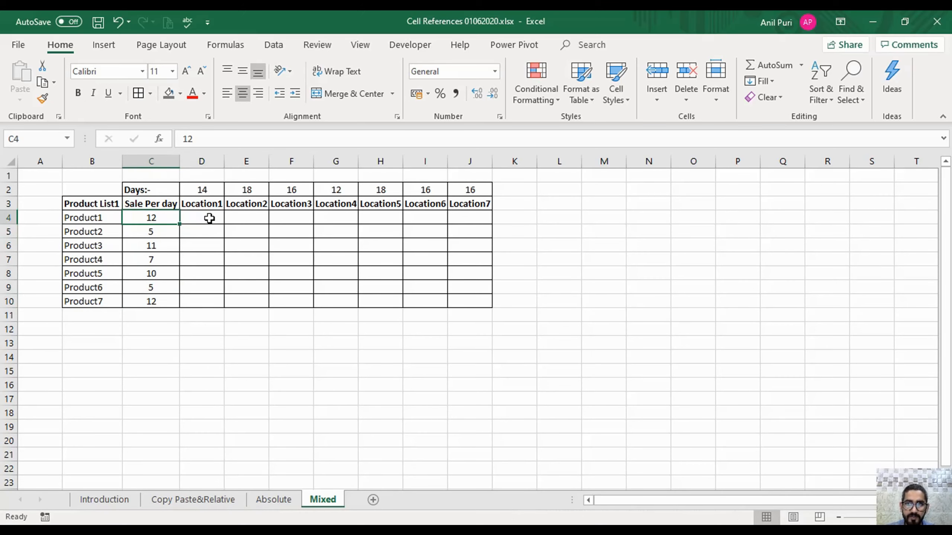
Review the location headers in D3:J3 and the days for each location in row 2.
key("Right")
key("Up")
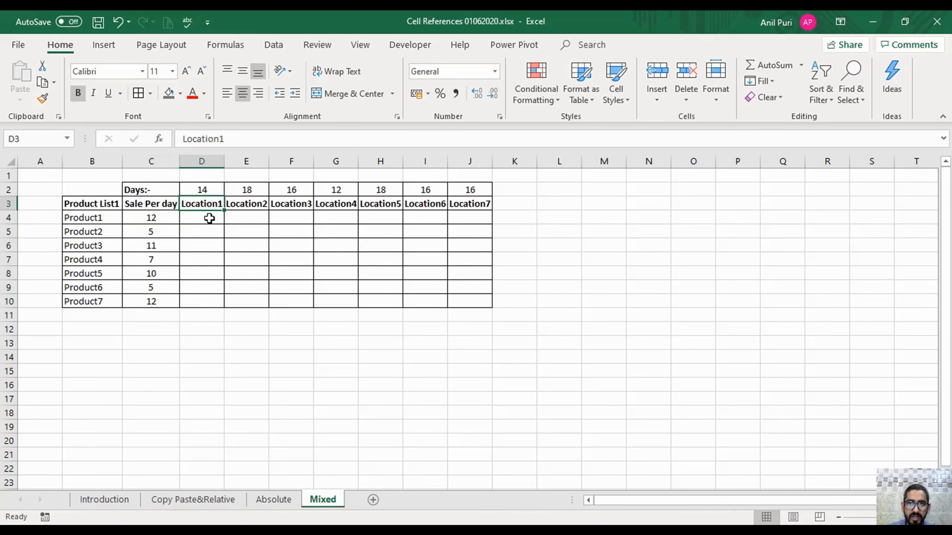
key("ctrl+shift+Right")
key("Up")
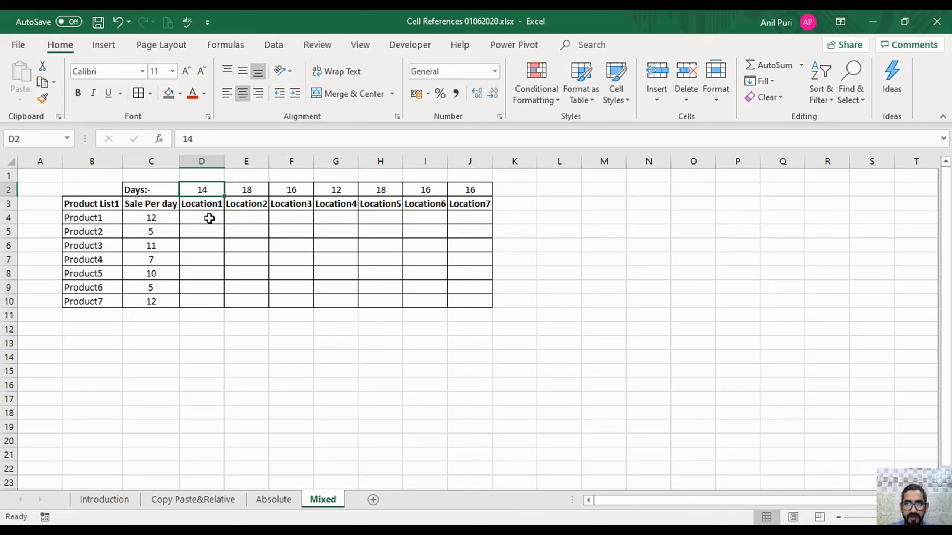
key("Left")
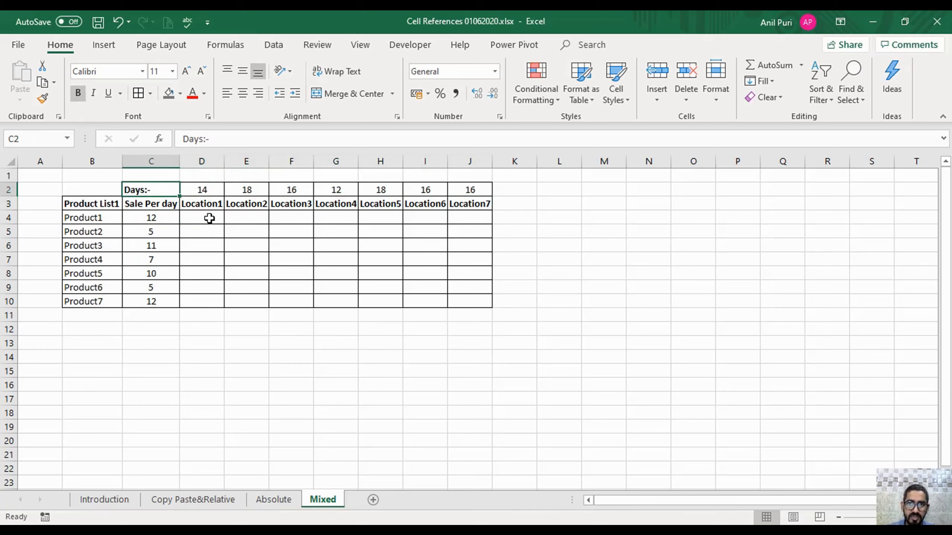
key("Right")
key("Right")
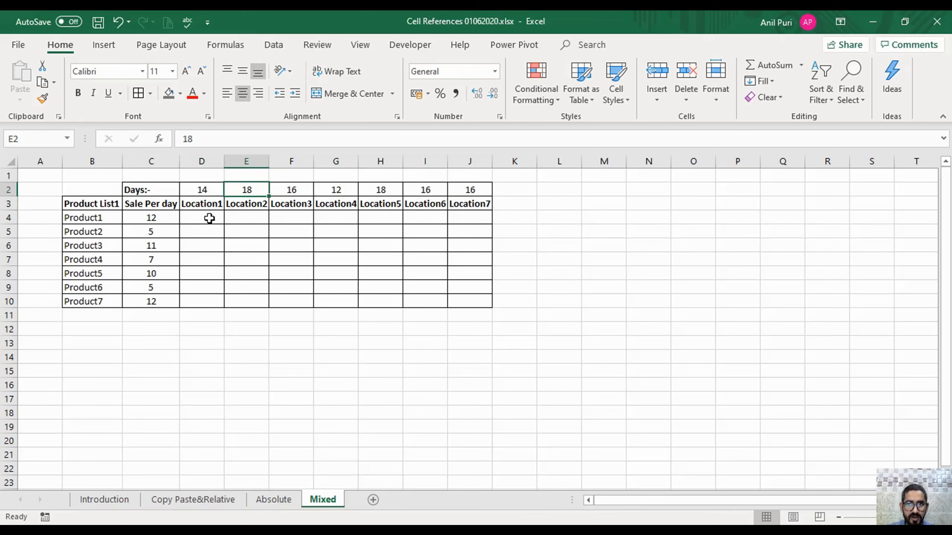
key("Right")
key("Right")
Enter the relative formula =C4*D2 in D4 to multiply Product1's sale per day by Location1's days.
key("Down")
key("Down")
key("Left")
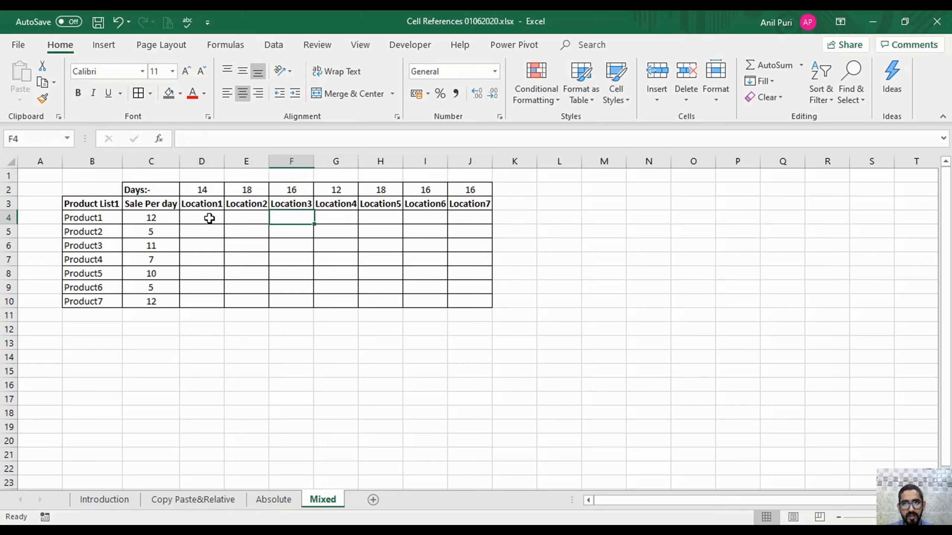
key("Left")
key("Left")
type("=")
key("Left")
key("Left")
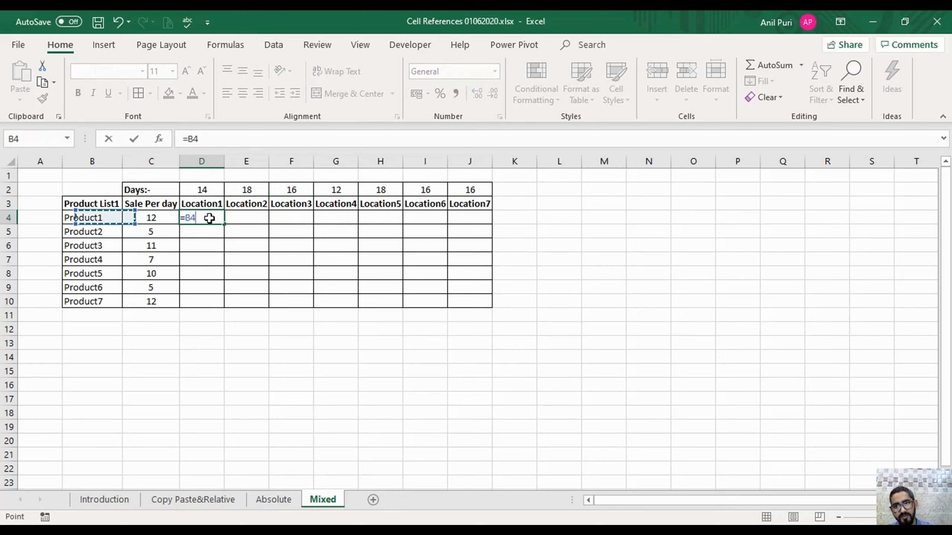
key("Right")
type("*")
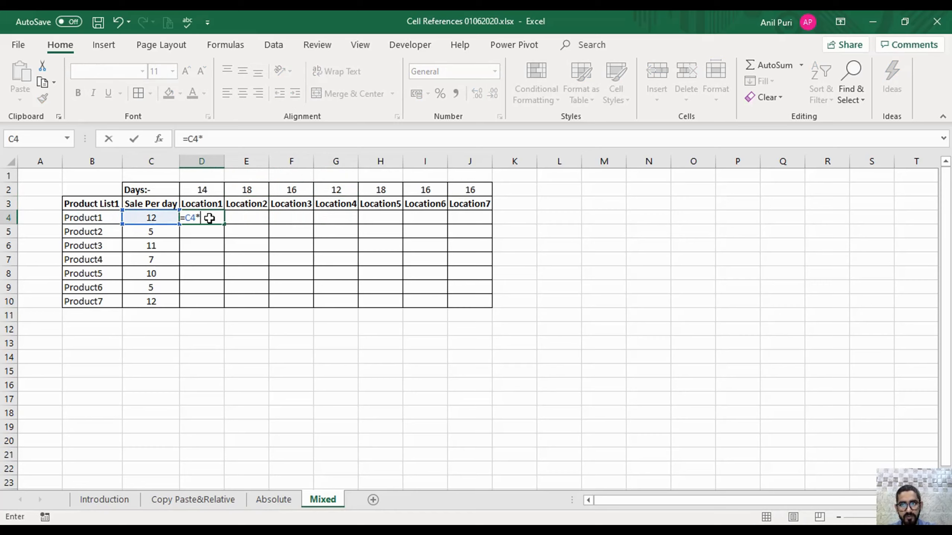
key("Up")
key("Up")
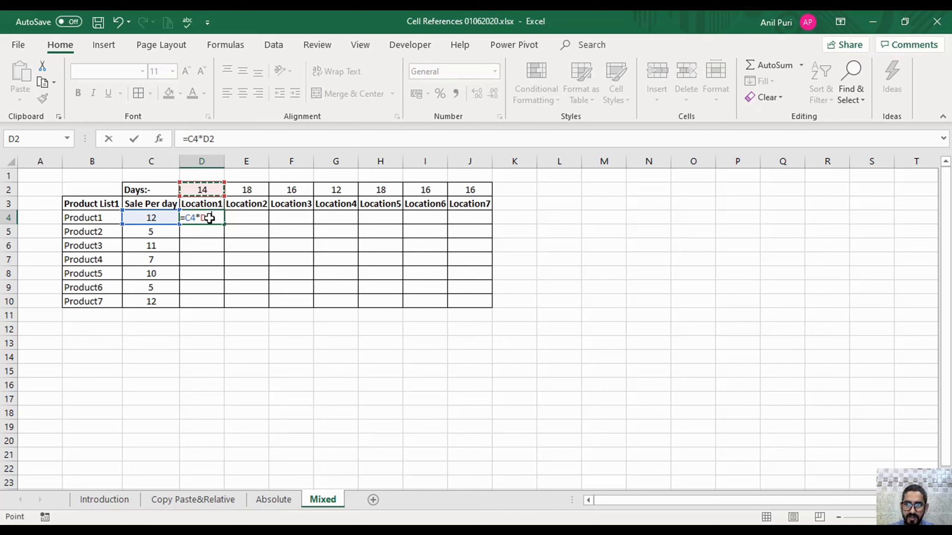
key("Return")
Copy the relative formula from D4 to E5 to test it for Product2 at Location2.
key("Up")
key("ctrl+c")
key("Right")
key("Down")
key("Return")
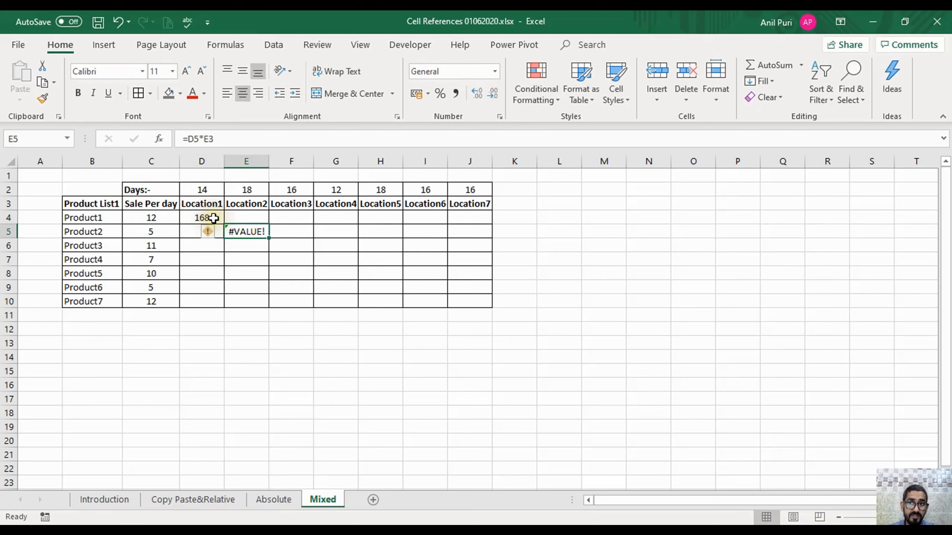
Change the D4 formula to =$C4*D$2, locking the sale column and the days row.
left_click(210, 217)
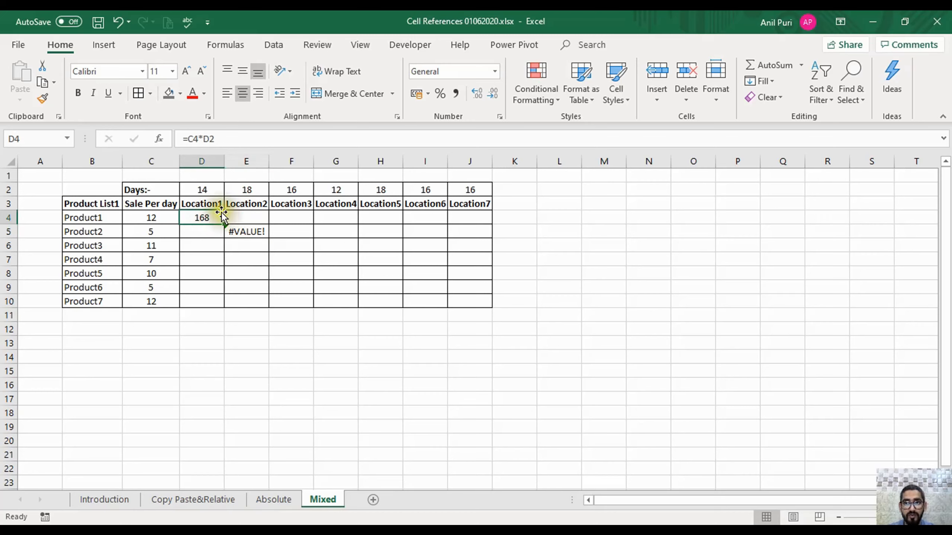
left_click(192, 139)
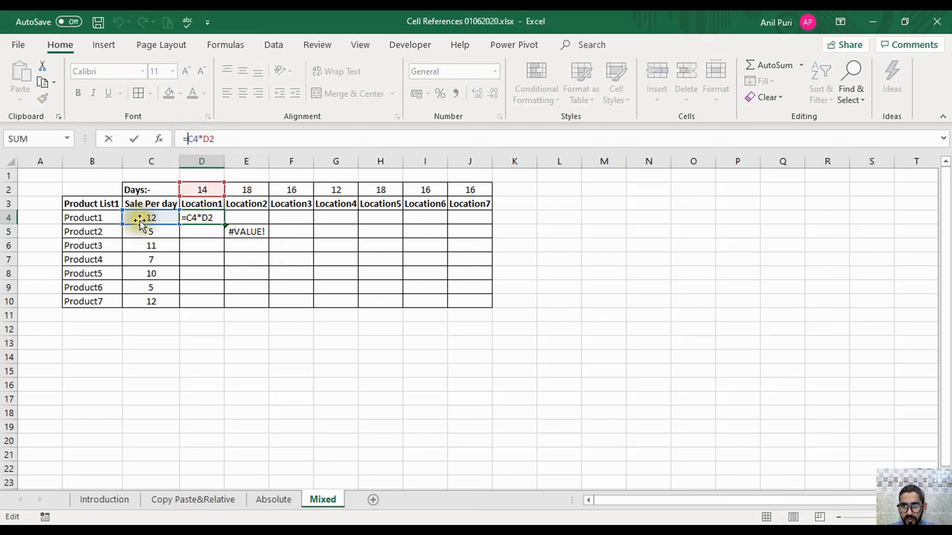
type("$")
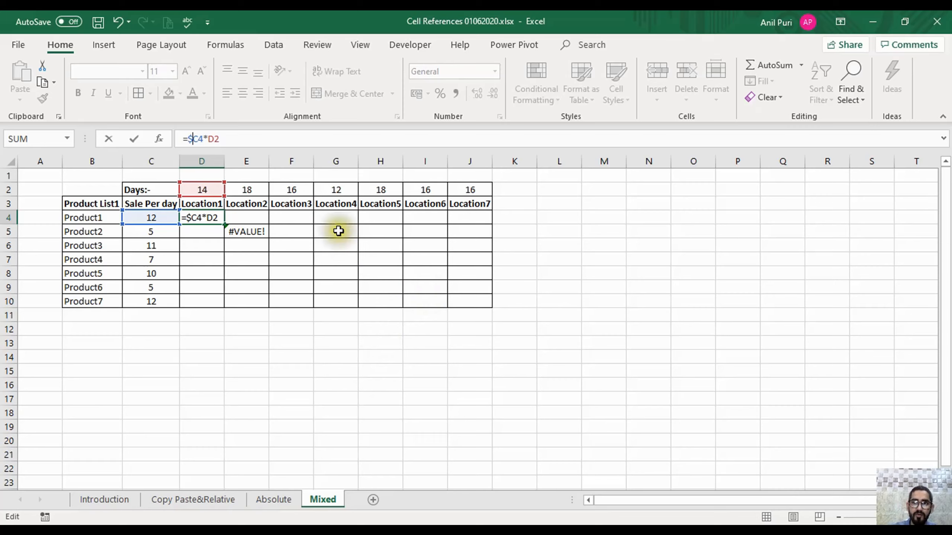
left_click(209, 137)
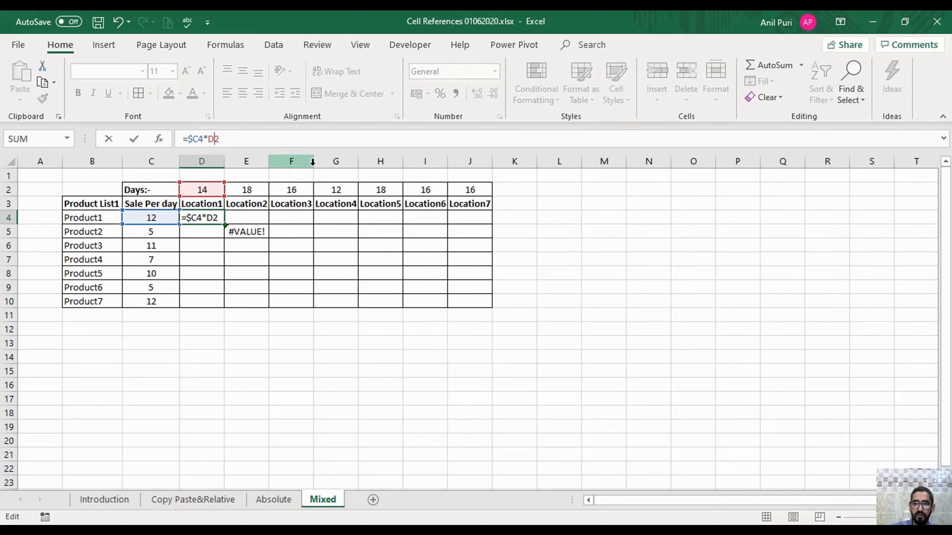
type("$")
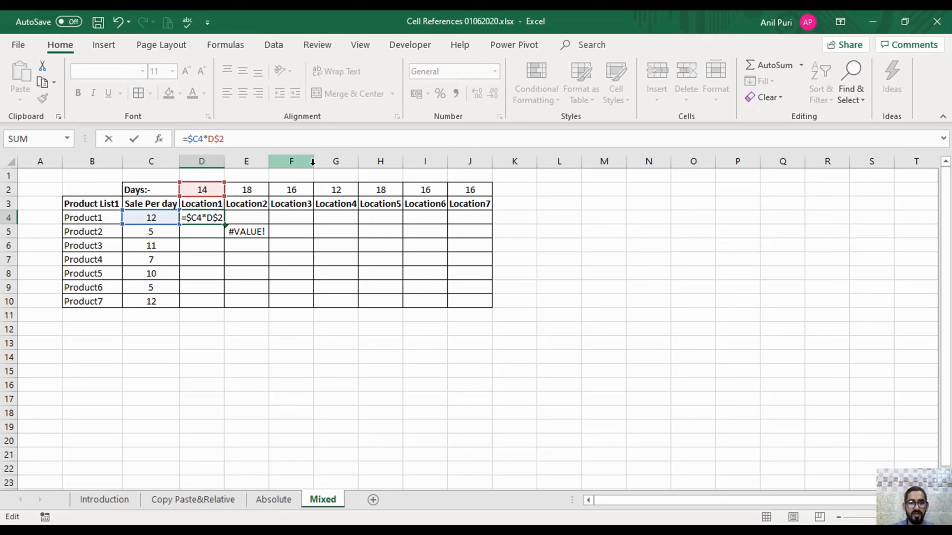
key("Return")
Copy the mixed-reference formula from D4 and paste it over all products and locations in D4:J10.
key("Up")
key("ctrl+c")
key("shift+Right")
key("shift+Right")
key("shift+Right")
key("shift+Right")
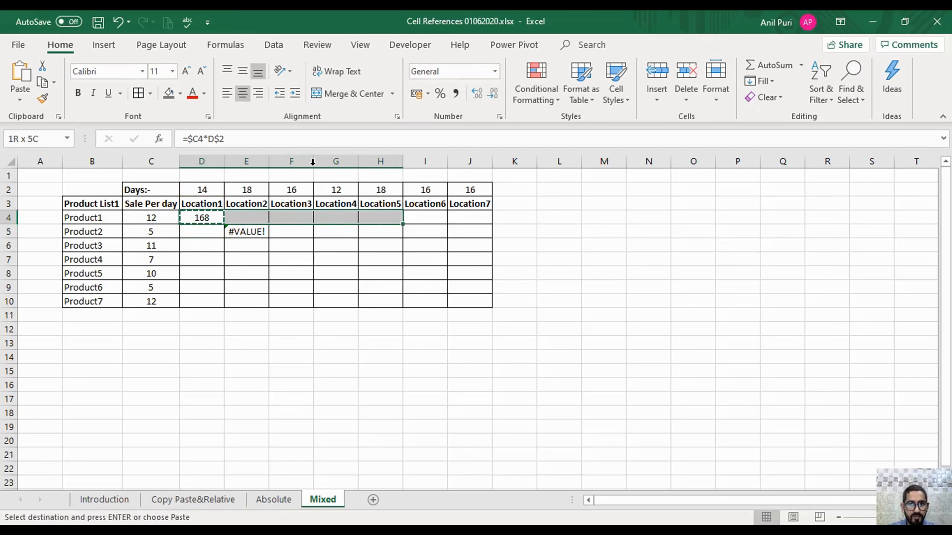
key("shift+Right")
key("shift+Right")
key("shift+Down")
key("shift+Down")
key("shift+Down")
key("shift+Down")
key("shift+Down")
key("shift+Down")
key("ctrl+v")
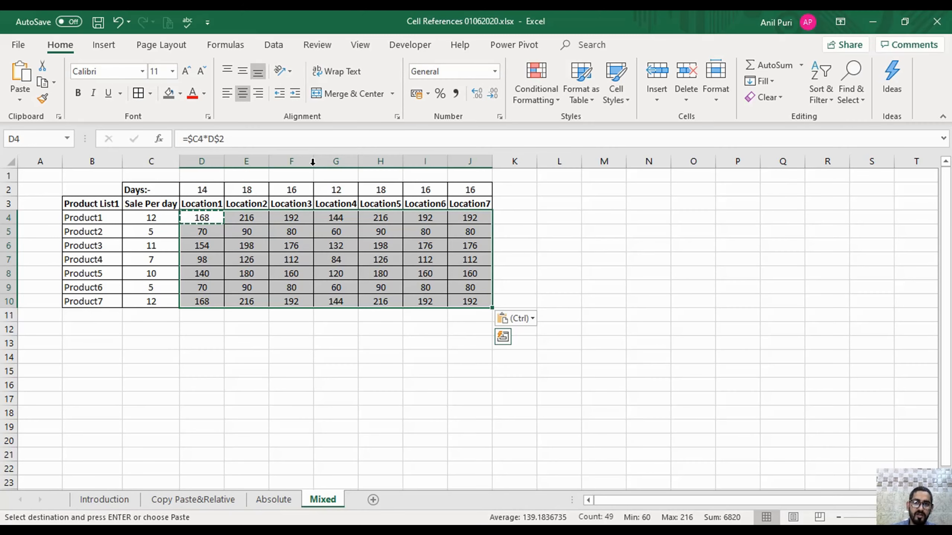
Undo the paste of the mixed-reference formula over D4:J10.
key("Down")
key("Up")
key("ctrl+z")
Fill the D4 formula right and down through the whole product-by-location range D4:J10.
key("Down")
key("Up")
key("shift+Down")
key("shift+Down")
key("shift+Down")
key("shift+Down")
key("shift+Down")
key("shift+Down")
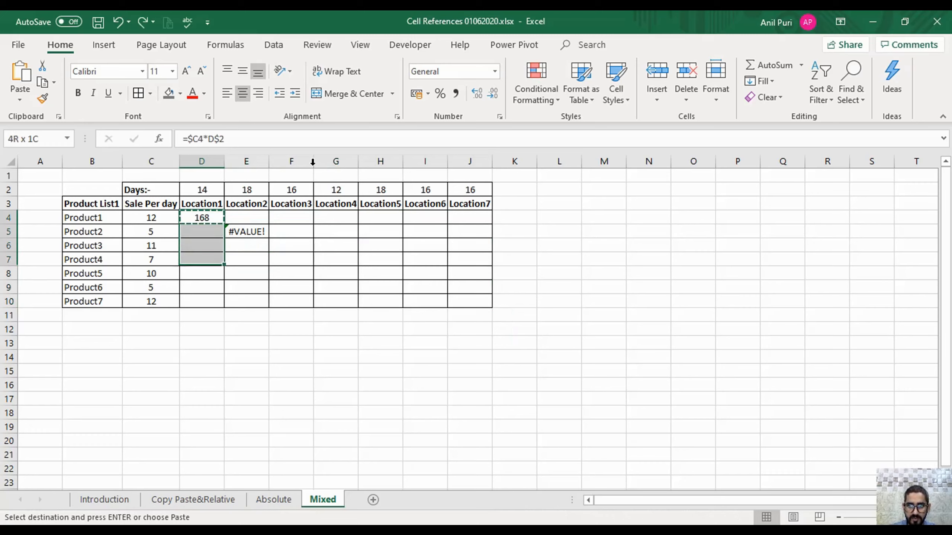
key("shift+Right")
key("shift+Right")
key("shift+Right")
key("shift+Right")
key("shift+Right")
key("shift+Right")
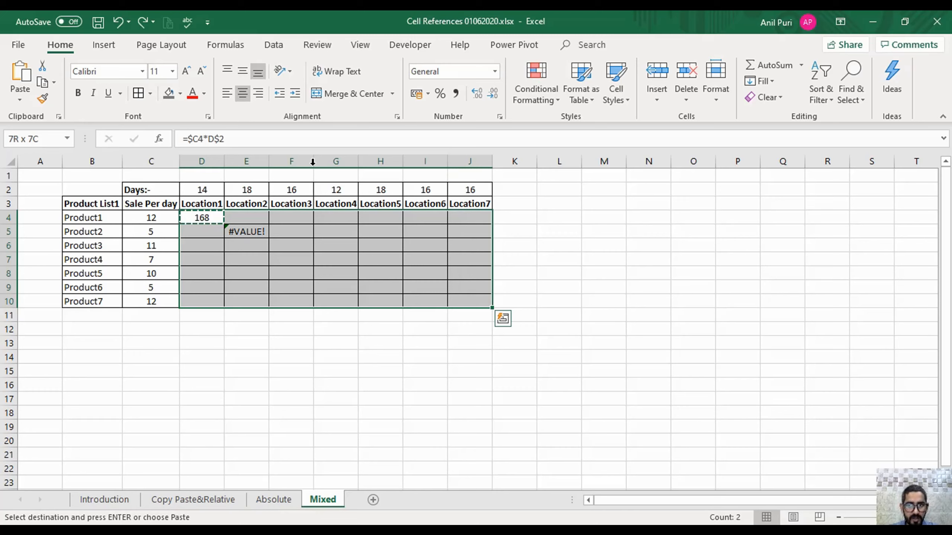
key("ctrl+r")
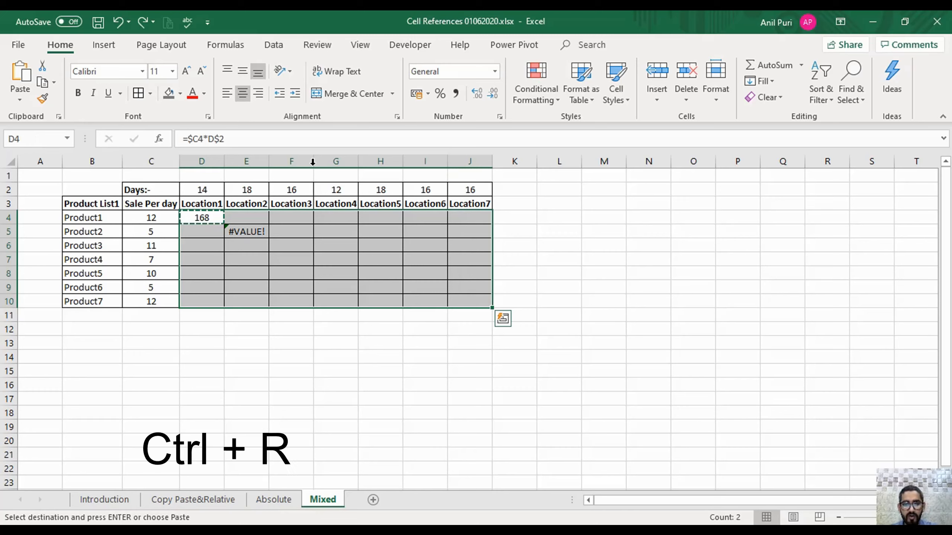
key("ctrl+d")
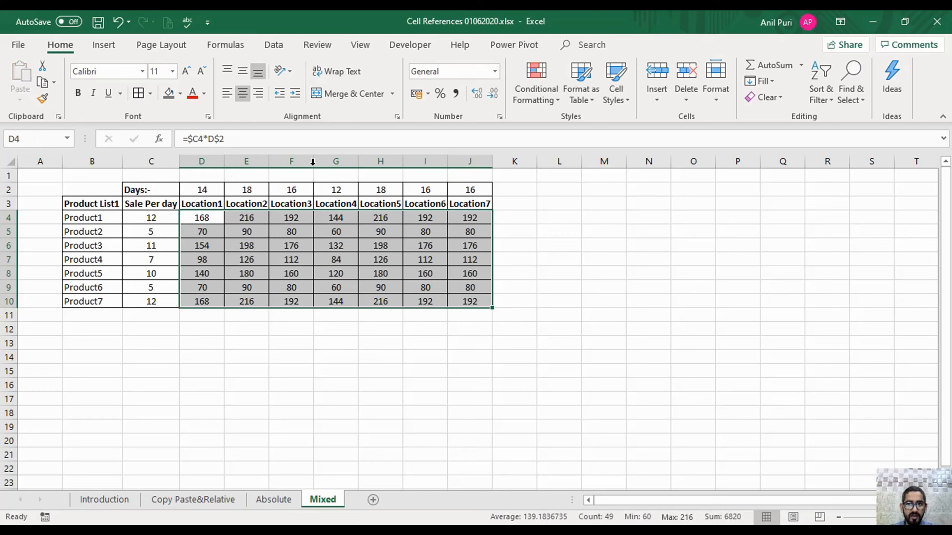
Examine the mixed references in the filled formulas diagonally across the table, from E5 to I8.
key("Down")
key("Right")
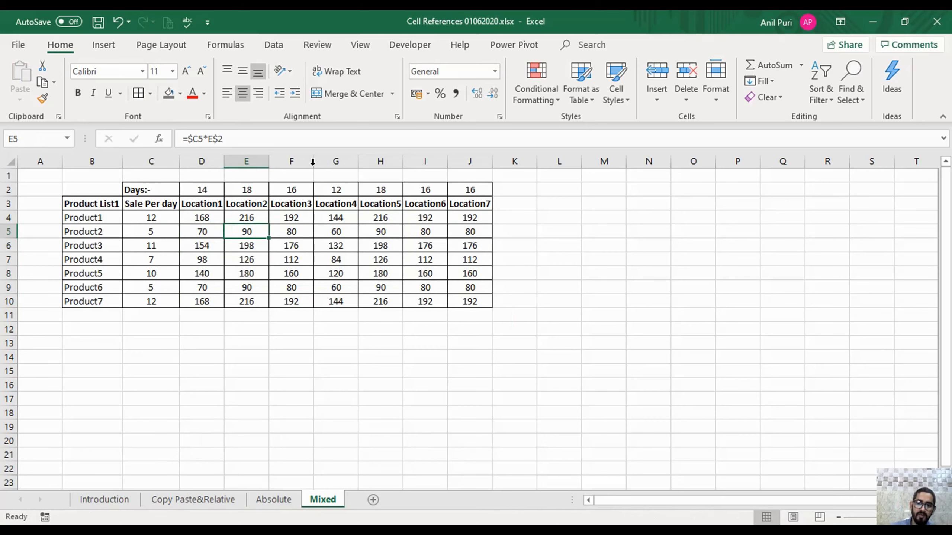
key("F2")
key("Escape")
key("Right")
key("Down")
key("F2")
key("Escape")
key("Right")
key("F2")
key("Escape")
key("Down")
key("F2")
key("Escape")
key("Right")
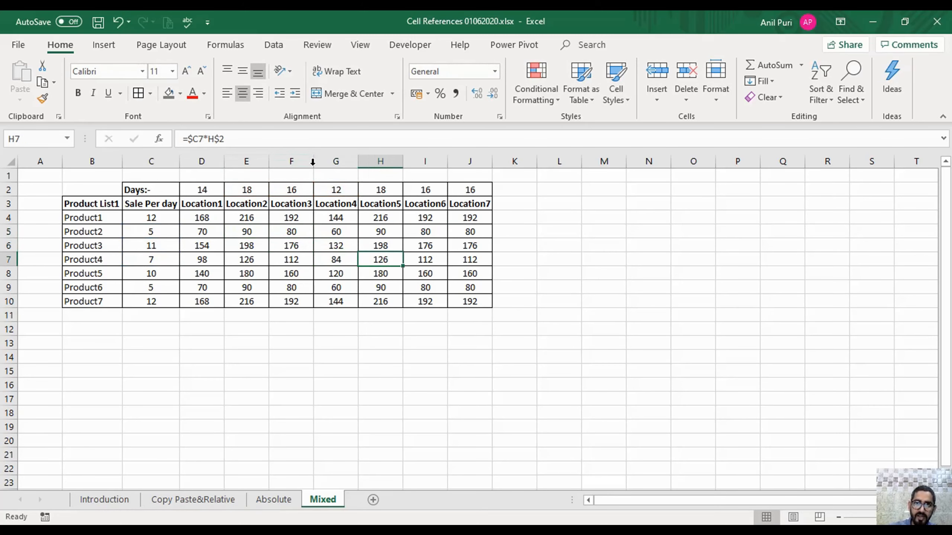
key("F2")
key("Escape")
key("Down")
key("Right")
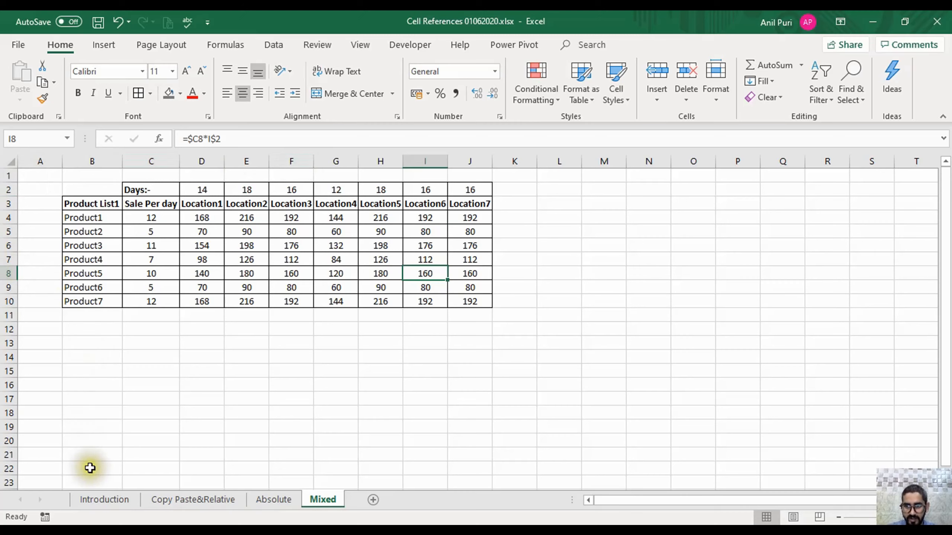
Review the row, column and cell freeze examples on the Introduction sheet and return to the Mixed sheet.
left_click(97, 499)
left_click(212, 291)
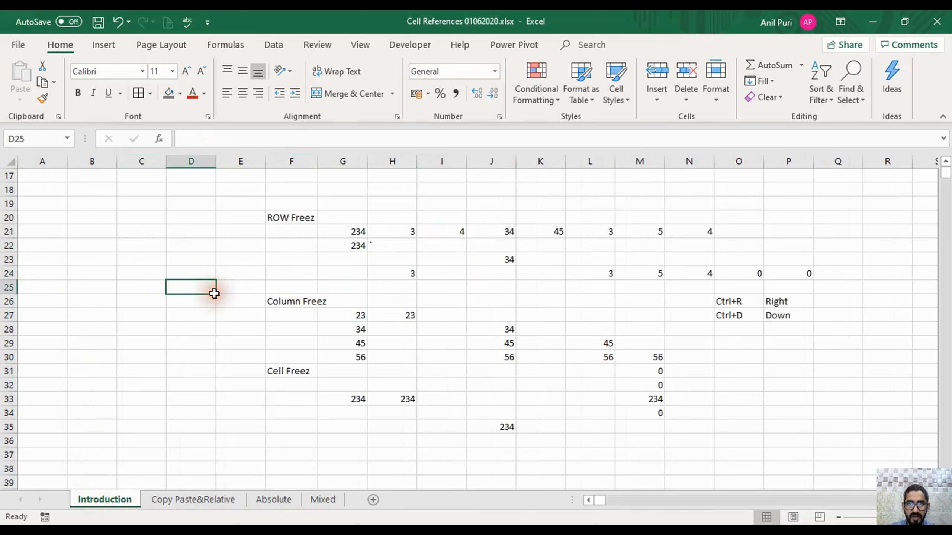
key("ctrl+Home")
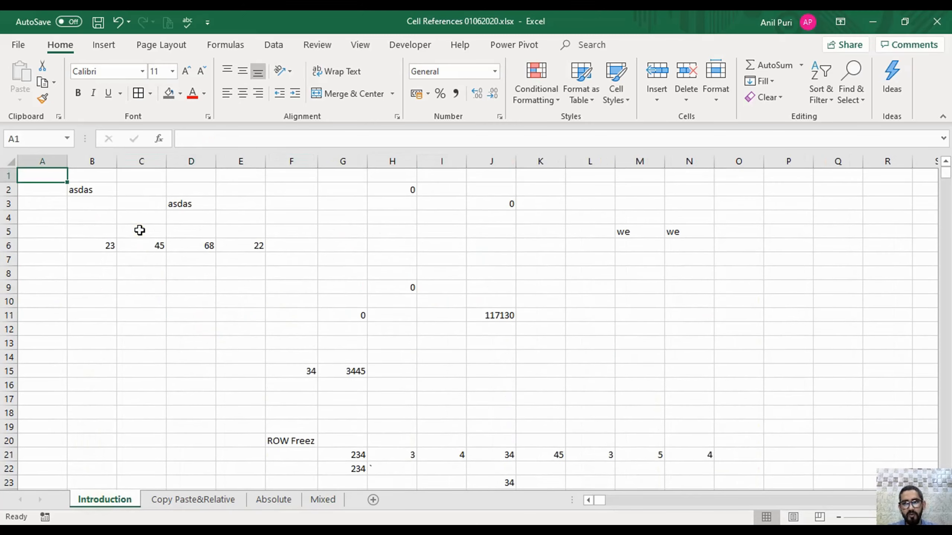
left_click(232, 499)
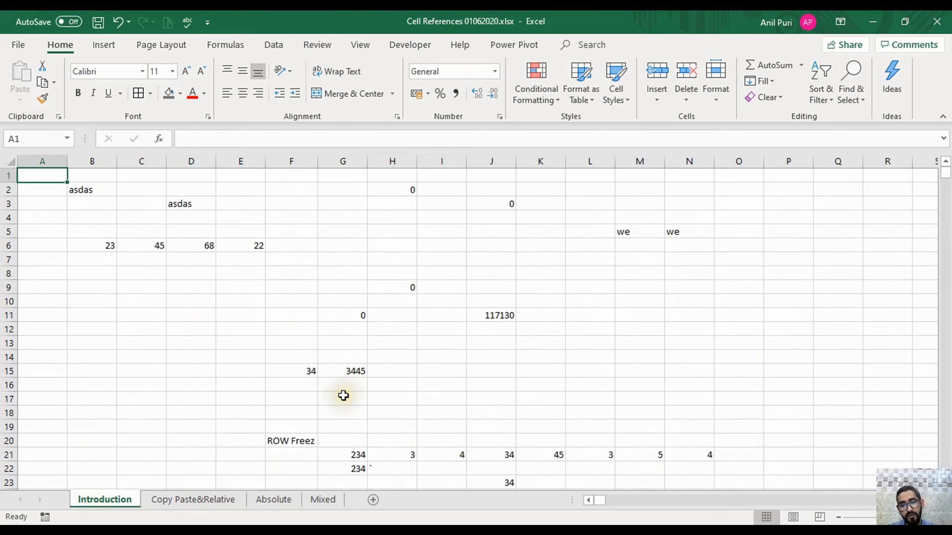
scroll(343, 396, "down", 2)
scroll(344, 396, "down", 1)
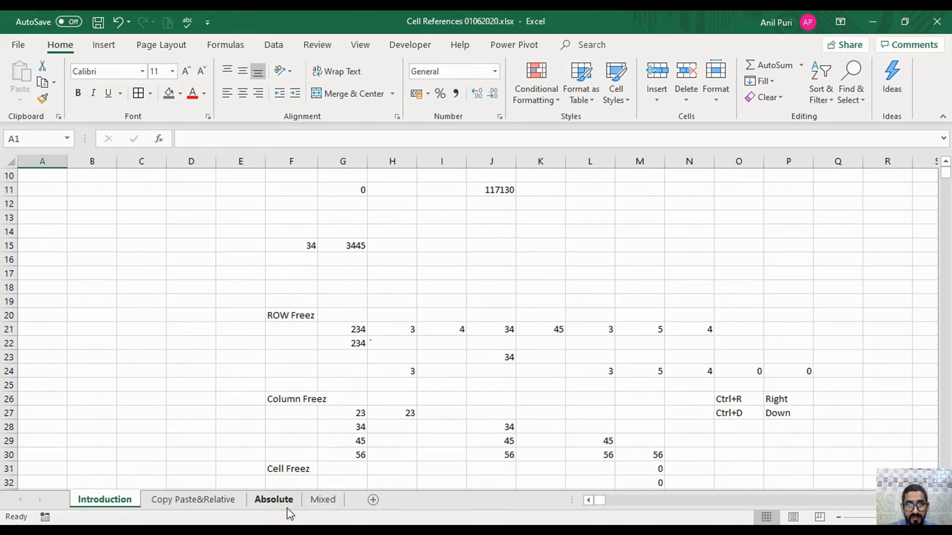
left_click(317, 502)
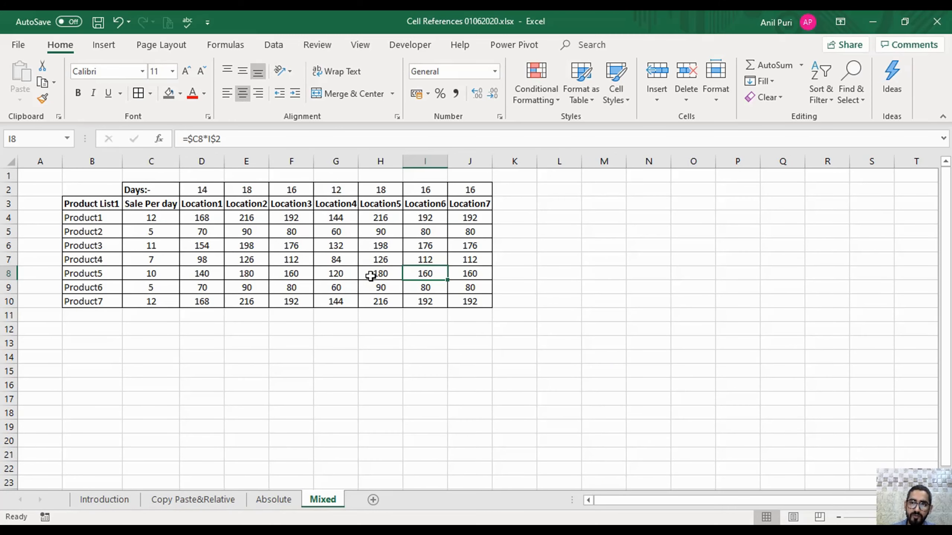
Clear the leftover test formulas in F4, H4 and J4:J10 on the Absolute sheet.
left_click(267, 498)
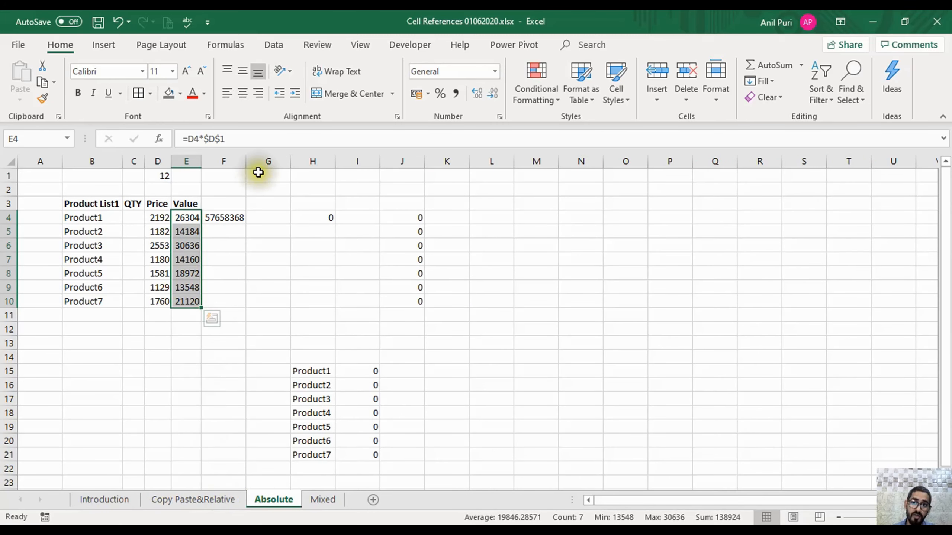
left_click(225, 218)
key("Delete")
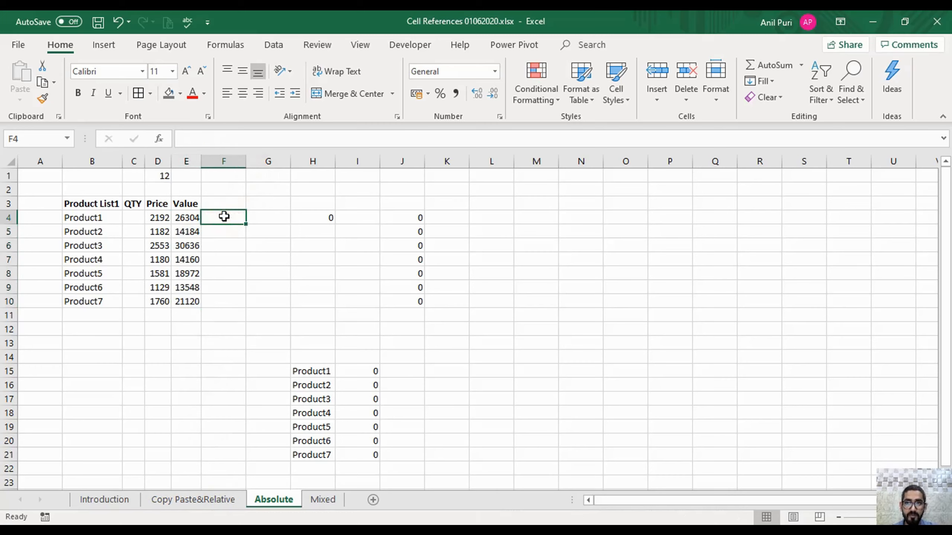
key("Right")
key("Right")
key("Delete")
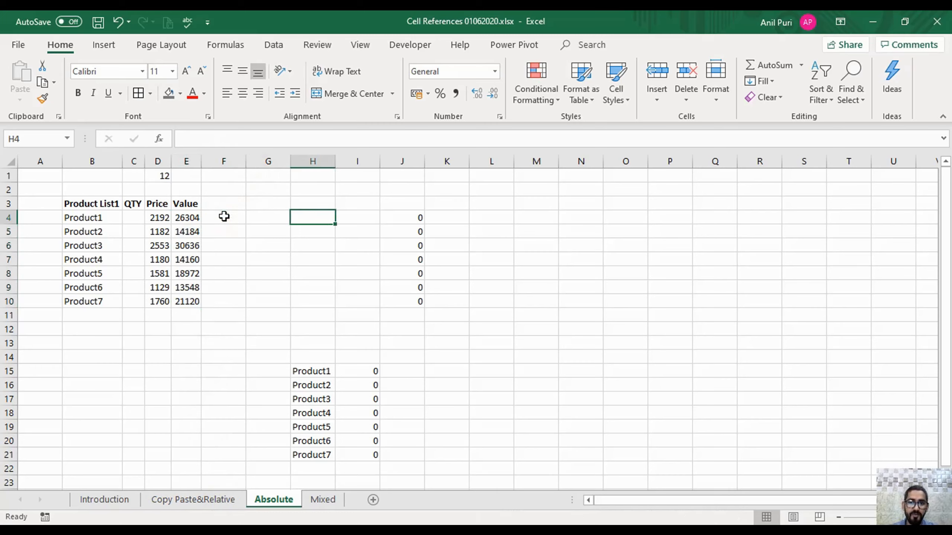
key("Right")
key("Right")
key("ctrl+shift+Down")
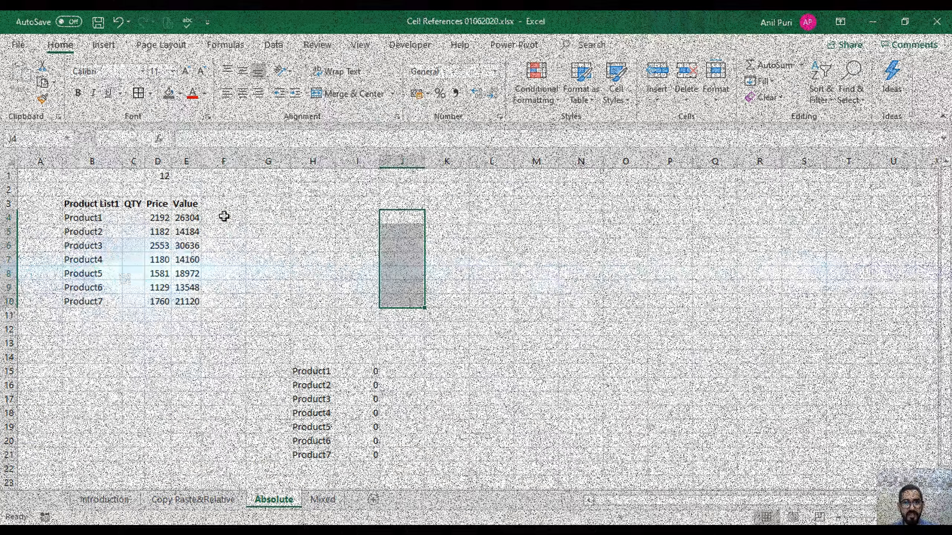